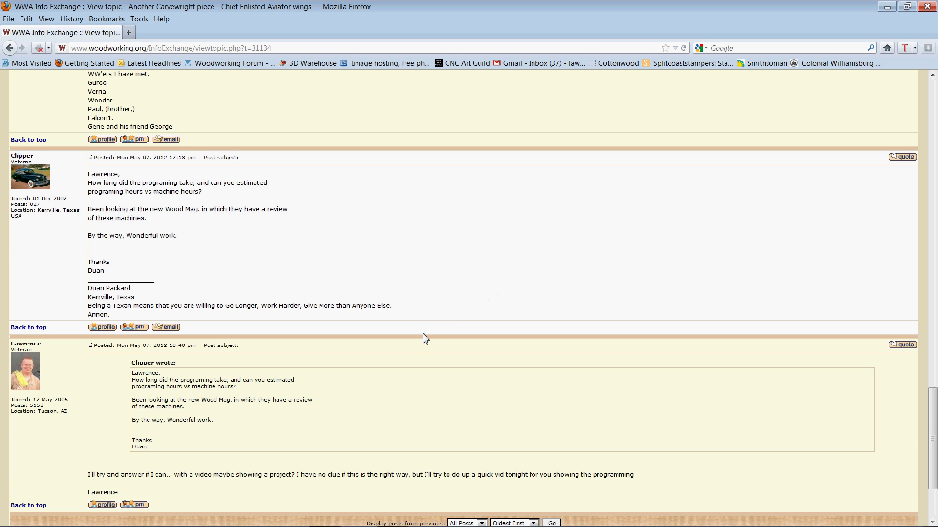
Review the forum topic's carving photos, two-part pattern rendering and replies about the Chief Enlisted Aviator wings.
scroll(426, 338, "up", 15)
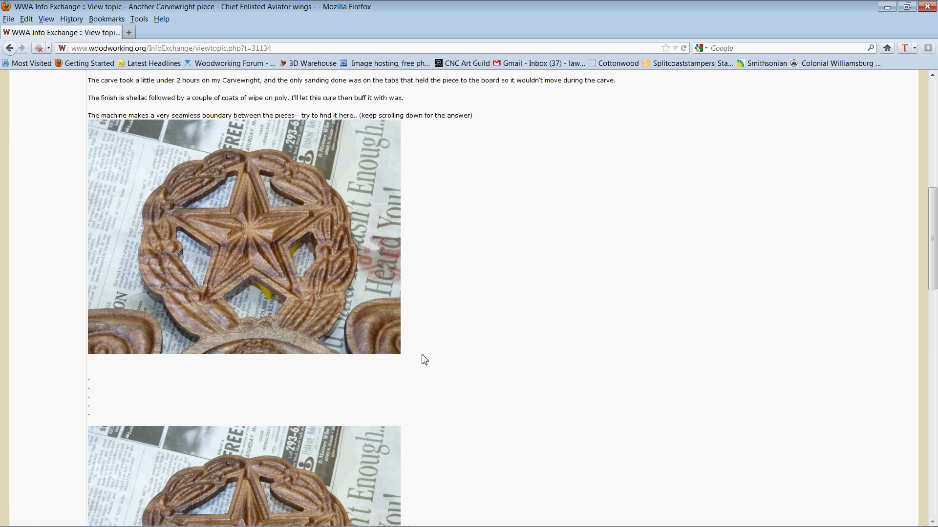
scroll(424, 359, "up", 6)
scroll(423, 360, "down", 12)
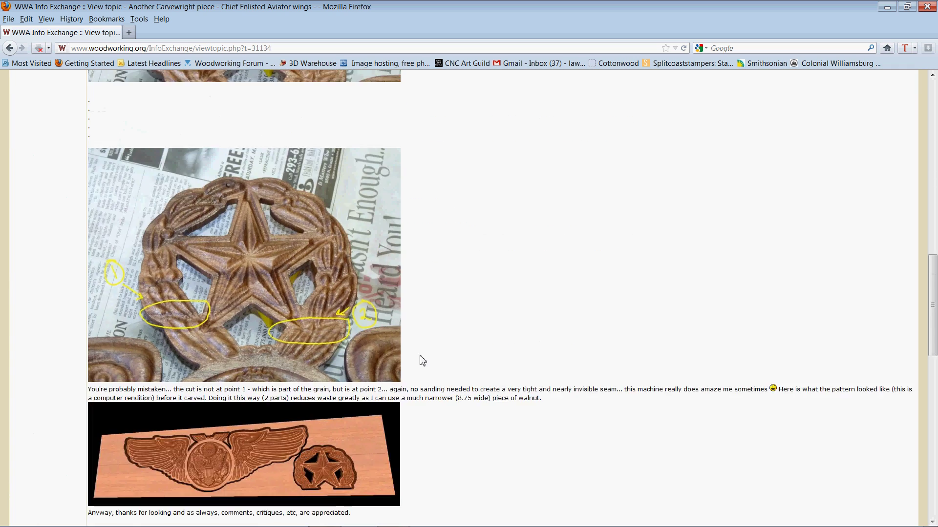
scroll(423, 360, "down", 10)
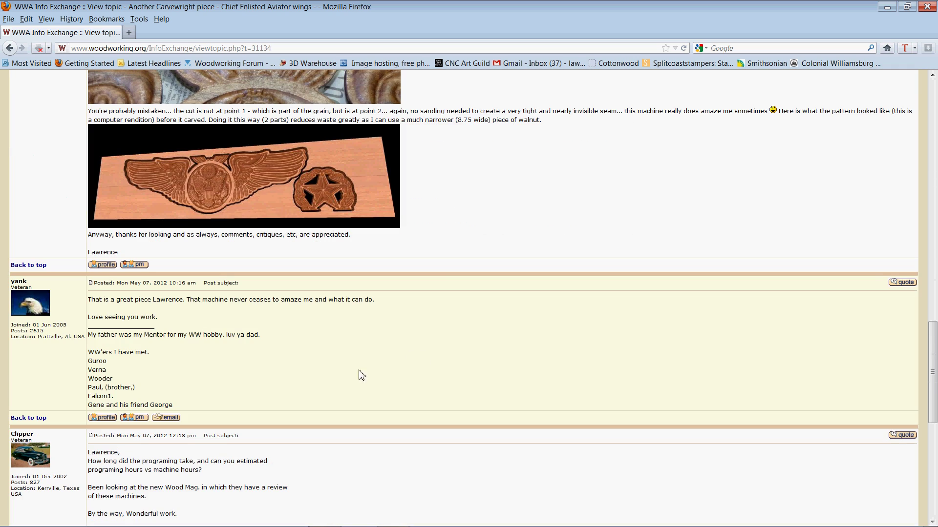
Switch to CarveWright and create a new project with a 31 by 9 inch board, 3/4 inch thick.
left_click(881, 6)
left_click(334, 520)
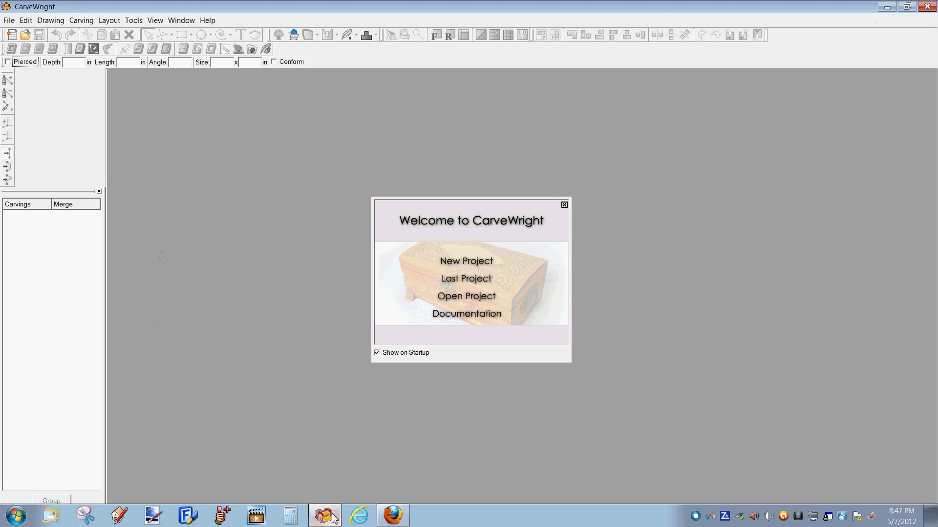
left_click(467, 266)
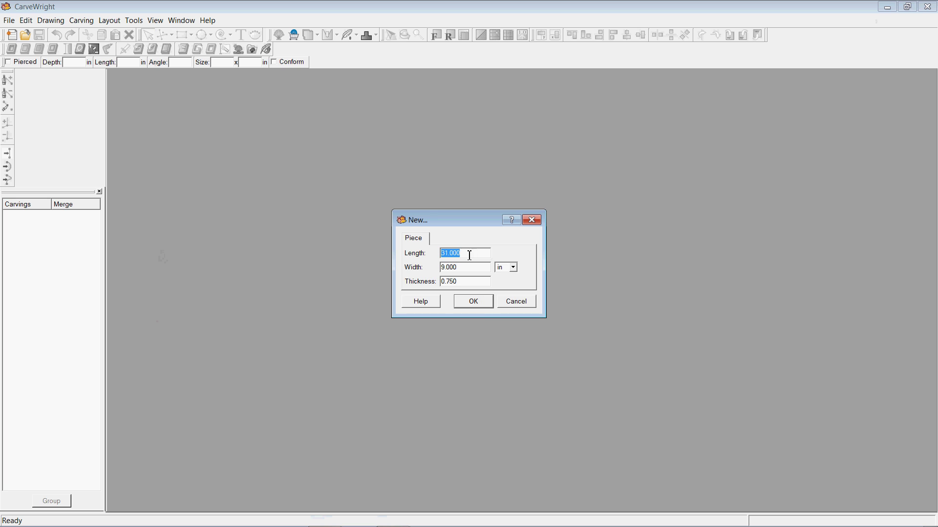
left_click(473, 254)
left_click_drag(471, 287, 439, 289)
type("3/4")
left_click(478, 301)
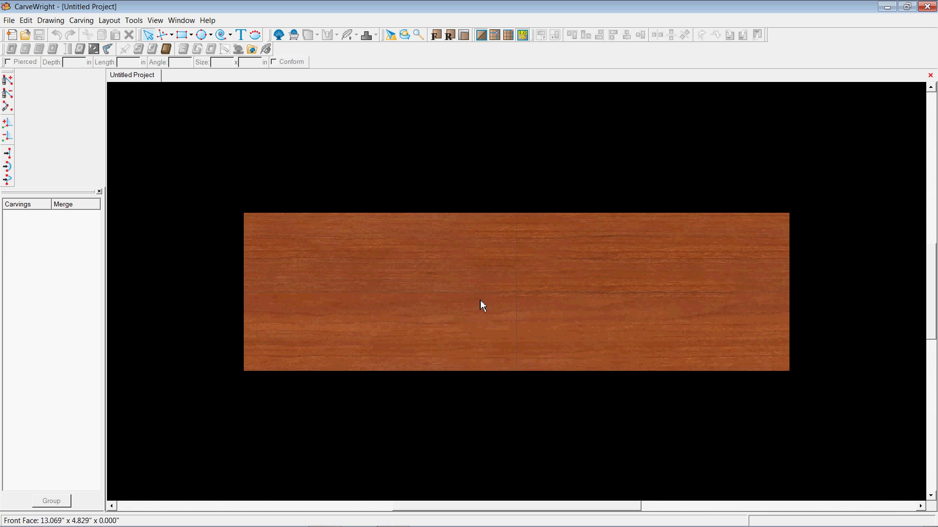
Search the pattern library for "wreath".
middle_click_drag(482, 307, 562, 303)
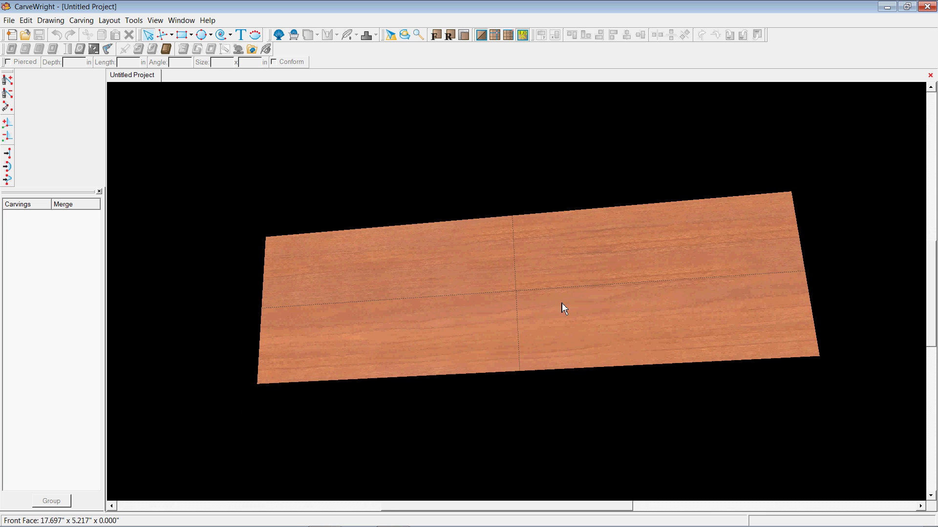
left_click(278, 35)
left_click(896, 81)
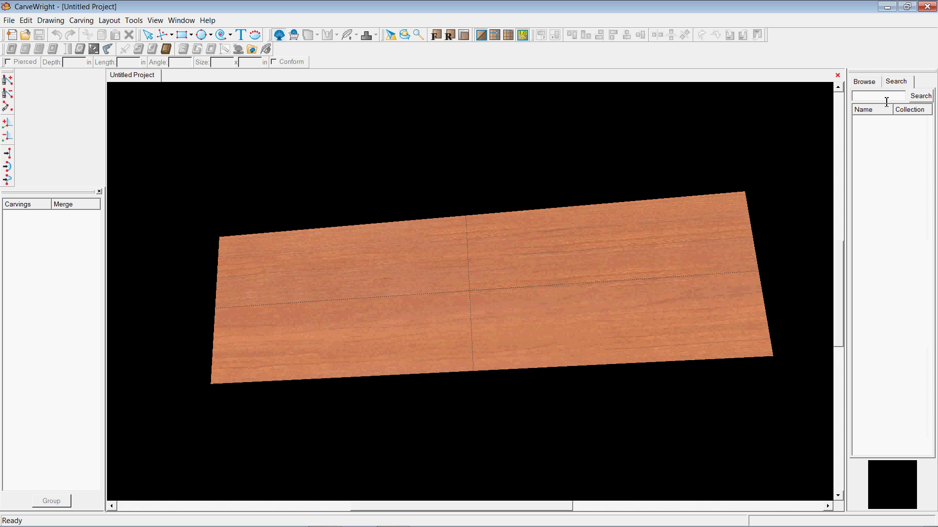
type("wreath")
key("Return")
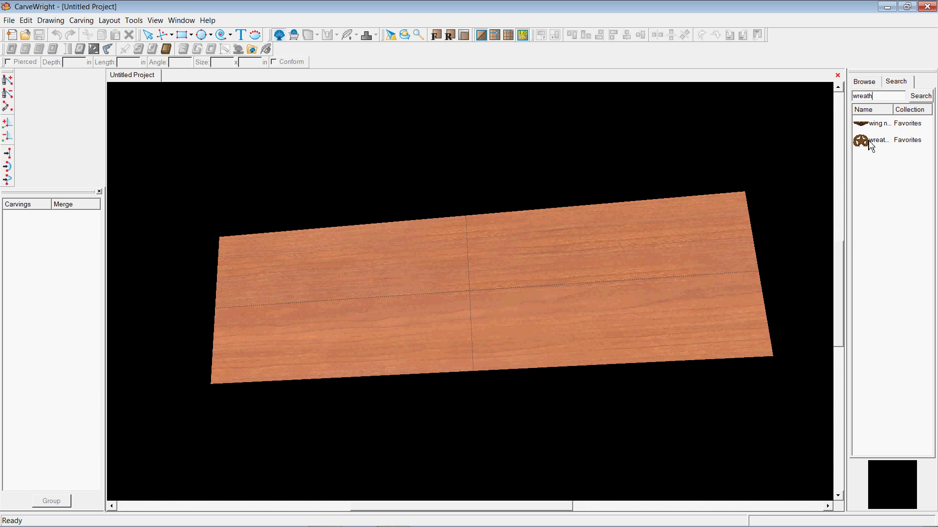
Place the "wing no wreath" pattern on the board and center it along both the length and the width.
left_click_drag(860, 123, 464, 291)
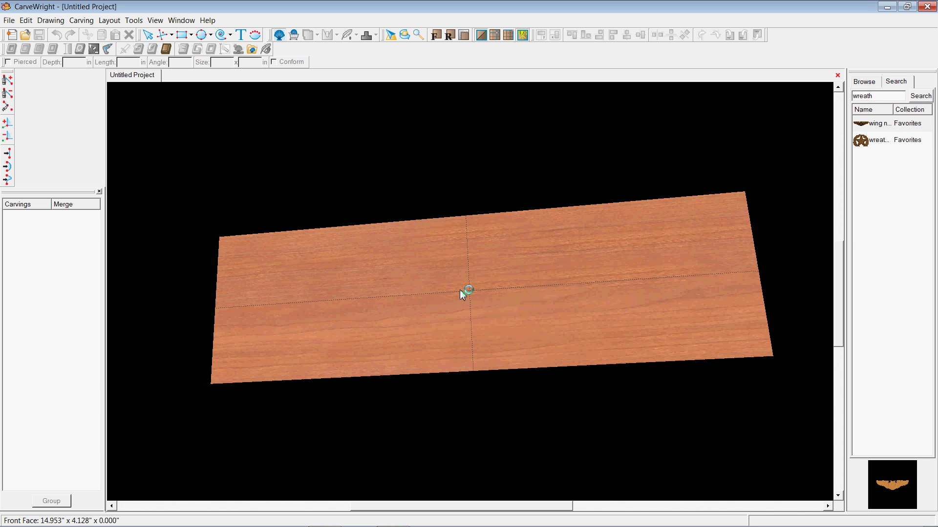
right_click(462, 282)
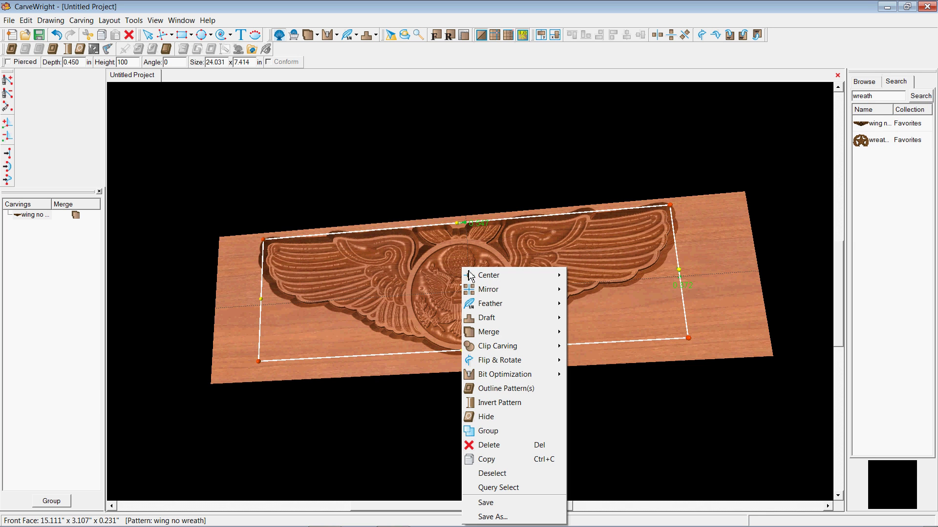
mouse_move(513, 275)
left_click(600, 305)
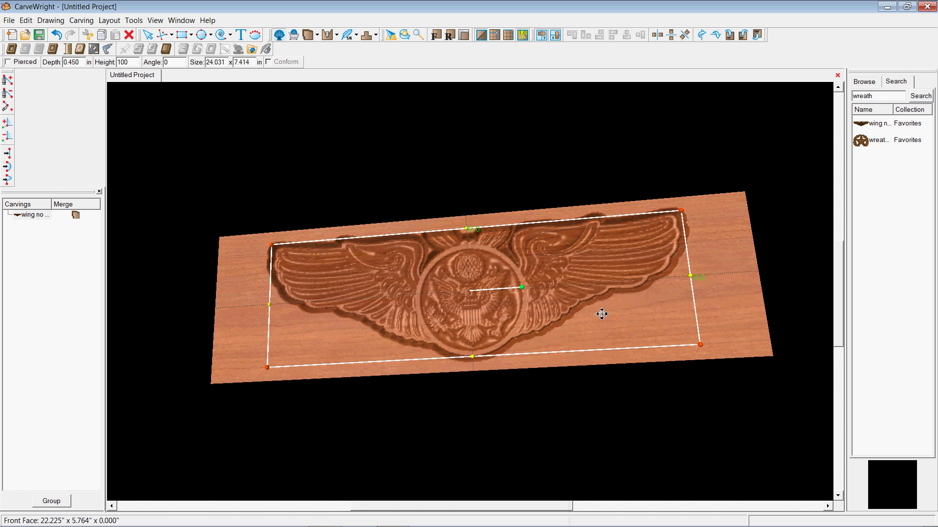
left_click(709, 270)
left_click_drag(709, 269, 645, 269)
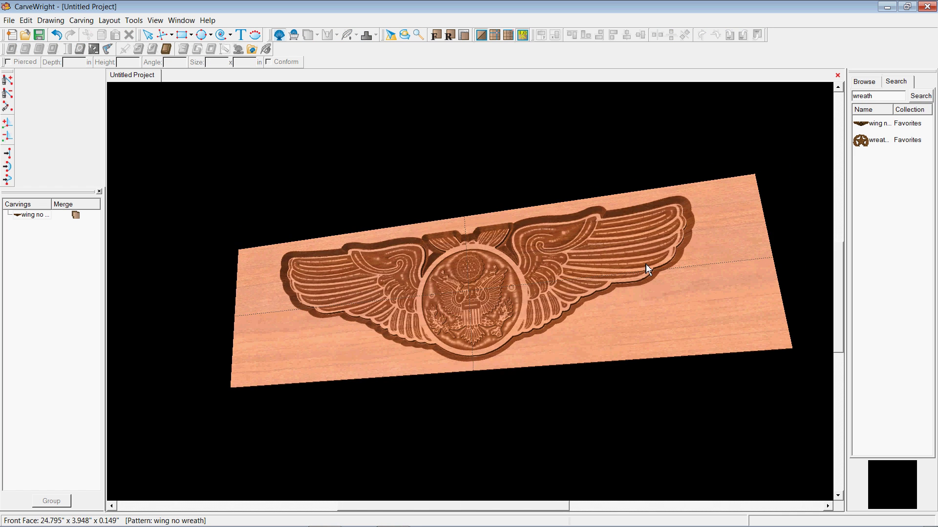
Set the pattern bit in the board settings to 3/16" Ballnose.
left_click(567, 274)
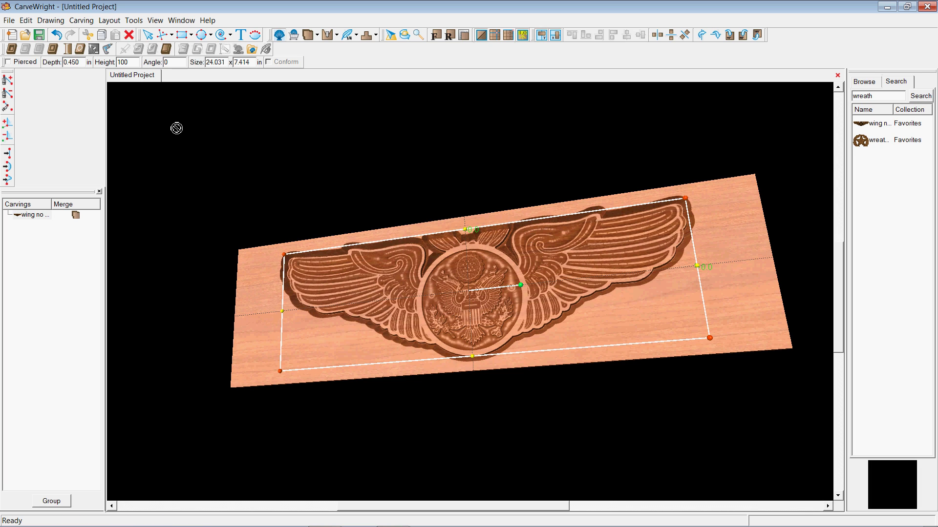
left_click(26, 20)
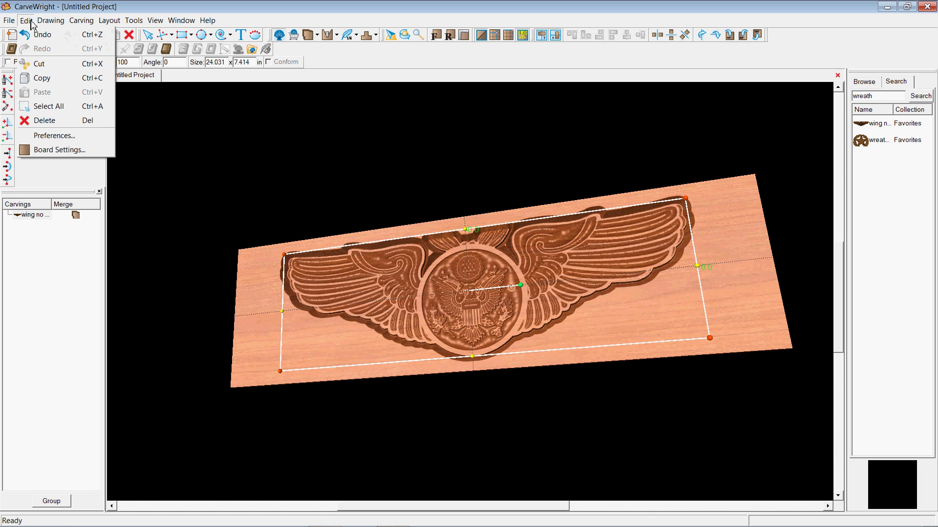
left_click(81, 150)
left_click(449, 190)
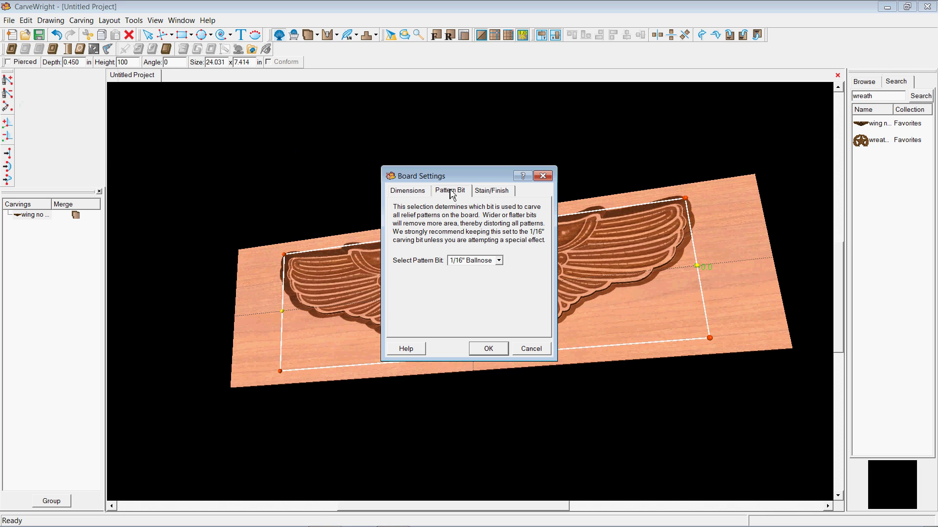
left_click(486, 260)
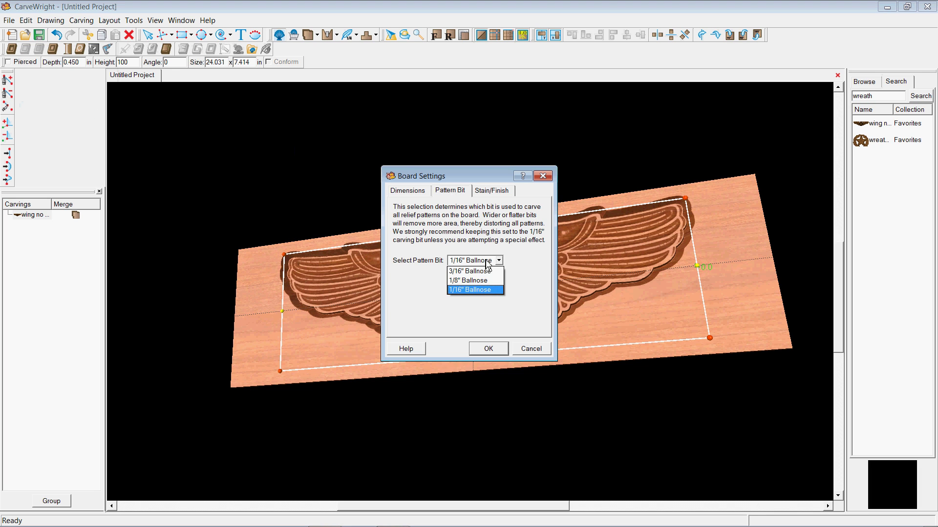
left_click(475, 273)
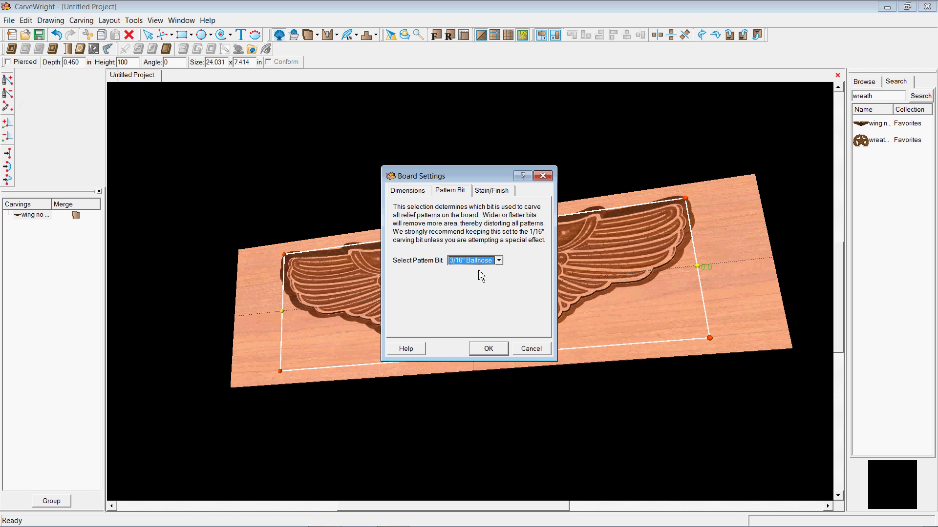
left_click(488, 348)
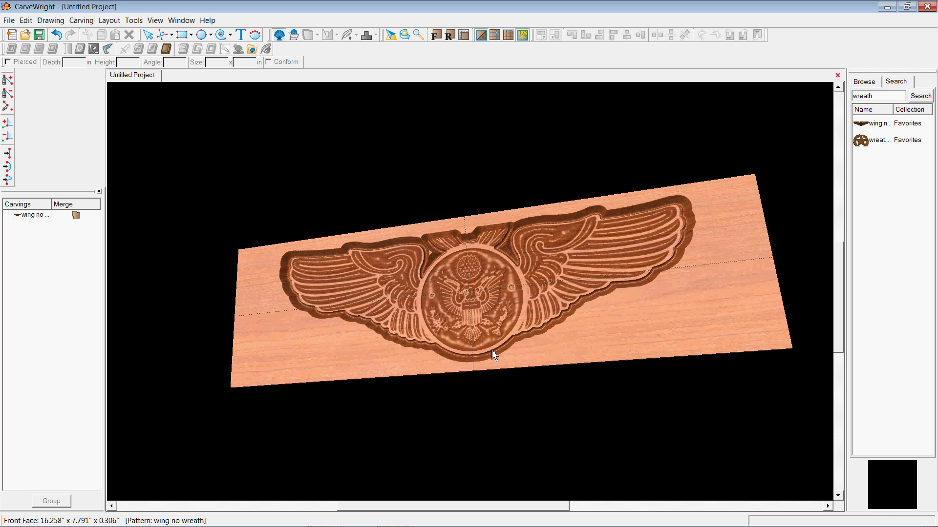
Set the wing pattern's bit optimization to Best and examine the refined carving detail.
right_click(467, 272)
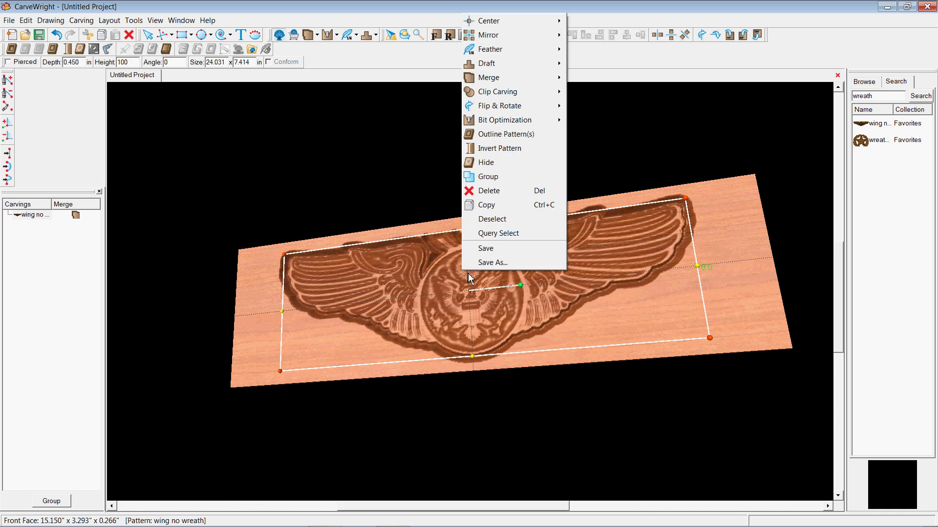
mouse_move(497, 122)
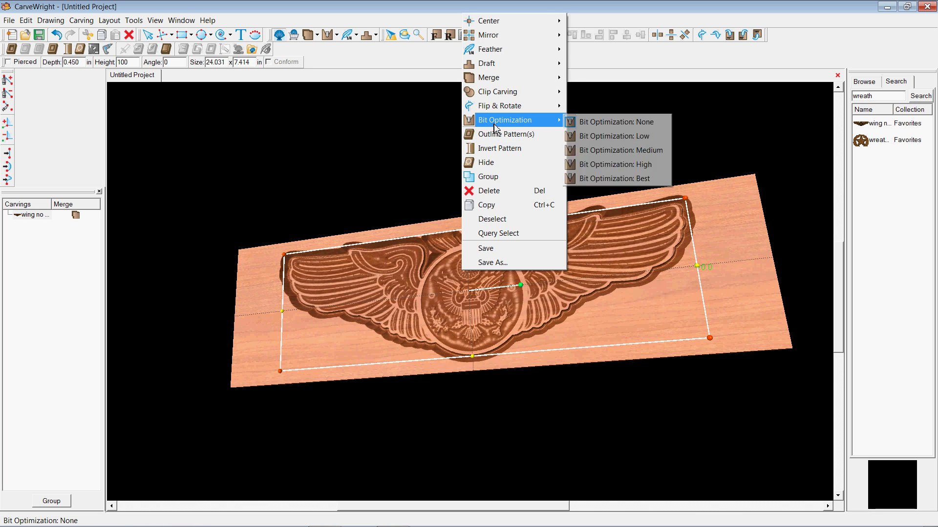
left_click(619, 181)
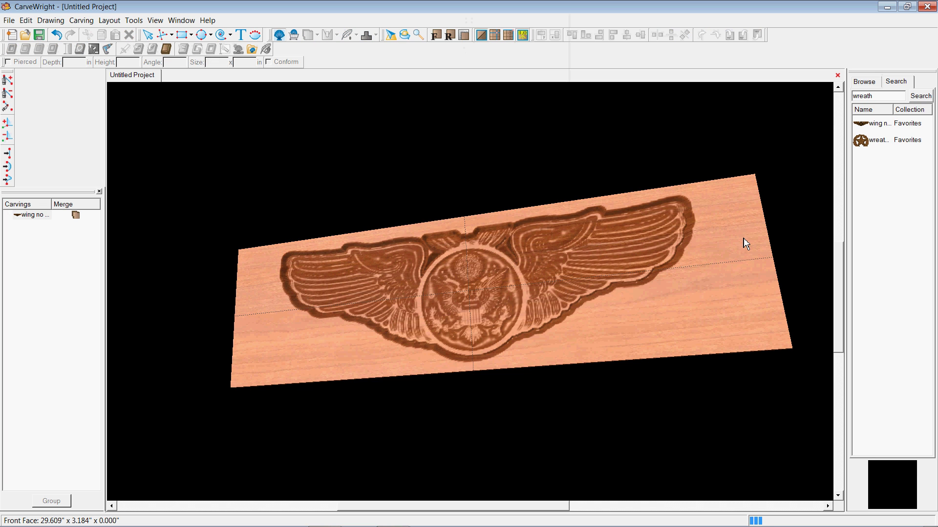
left_click(508, 276)
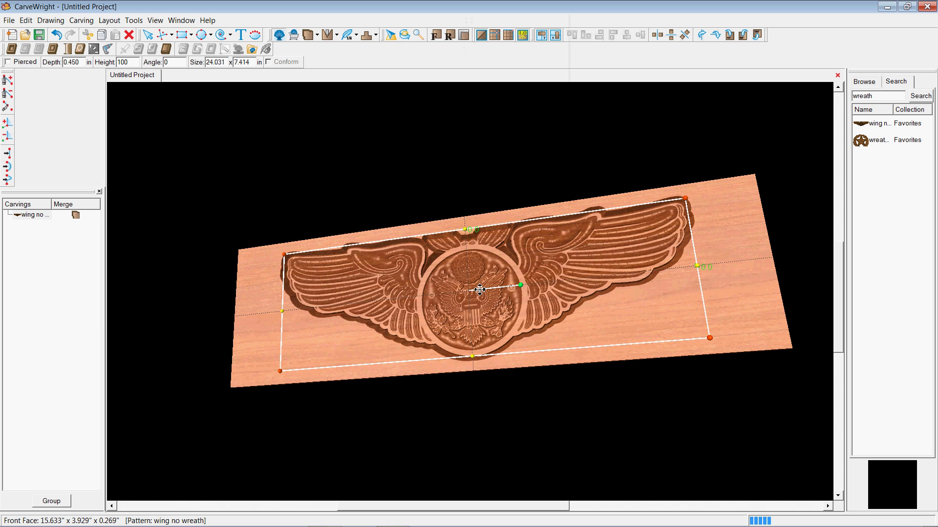
left_click(789, 278)
scroll(670, 289, "up", 1)
scroll(654, 301, "up", 2)
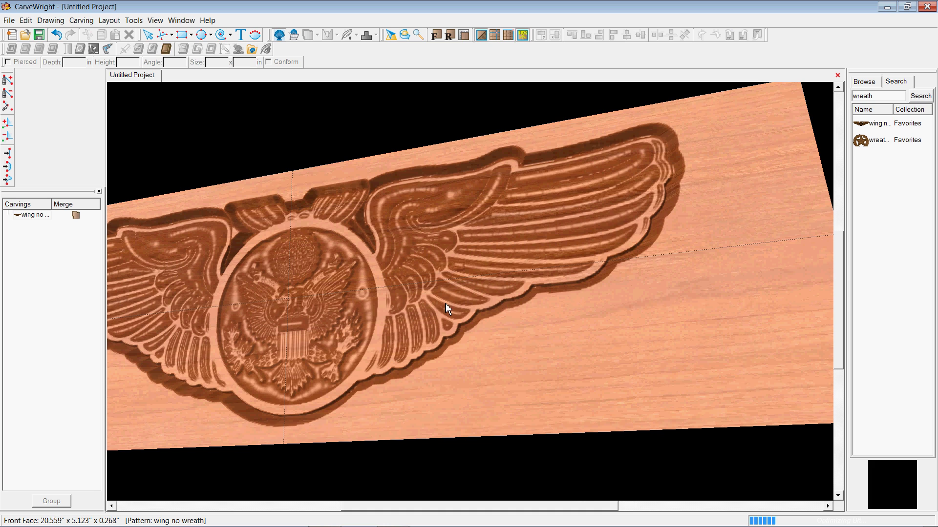
scroll(372, 289, "up", 1)
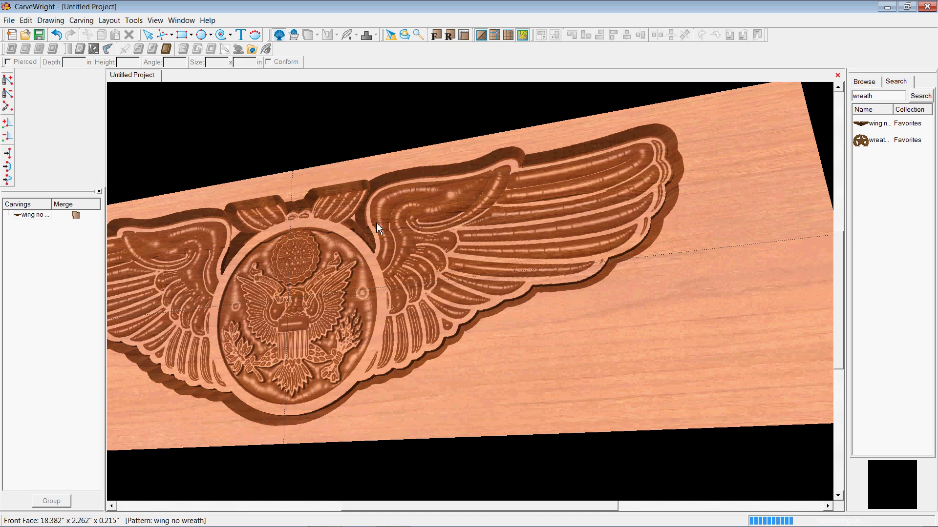
scroll(620, 155, "down", 1)
scroll(431, 272, "down", 1)
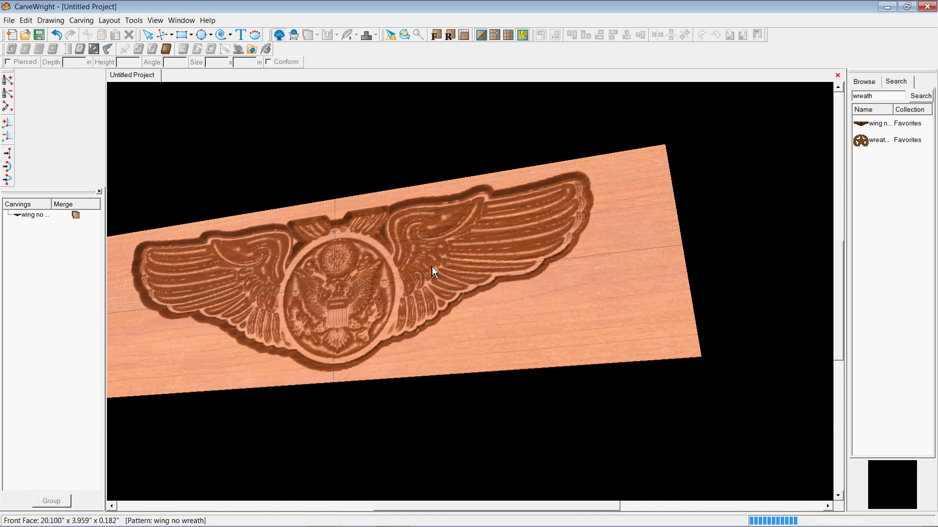
Outline the wing pattern and make the resulting path a cut path.
left_click(362, 295)
right_click(362, 295)
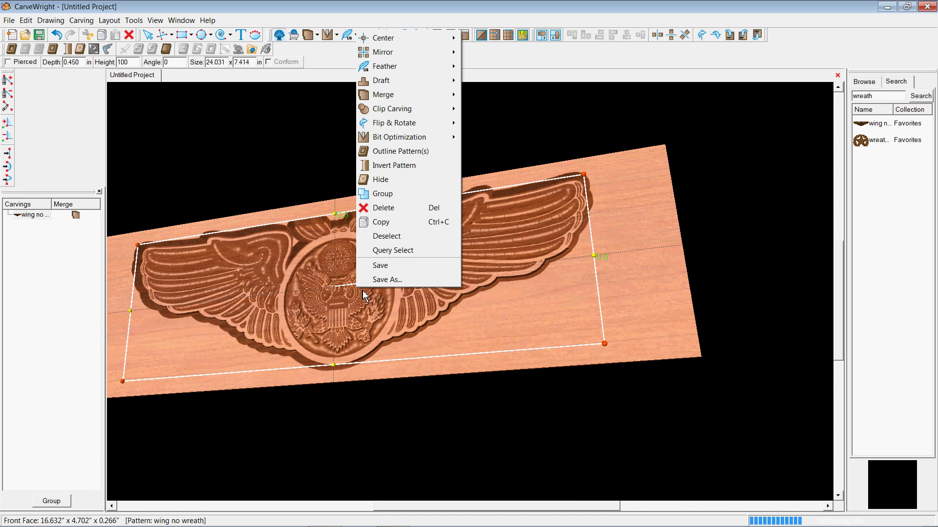
left_click(386, 155)
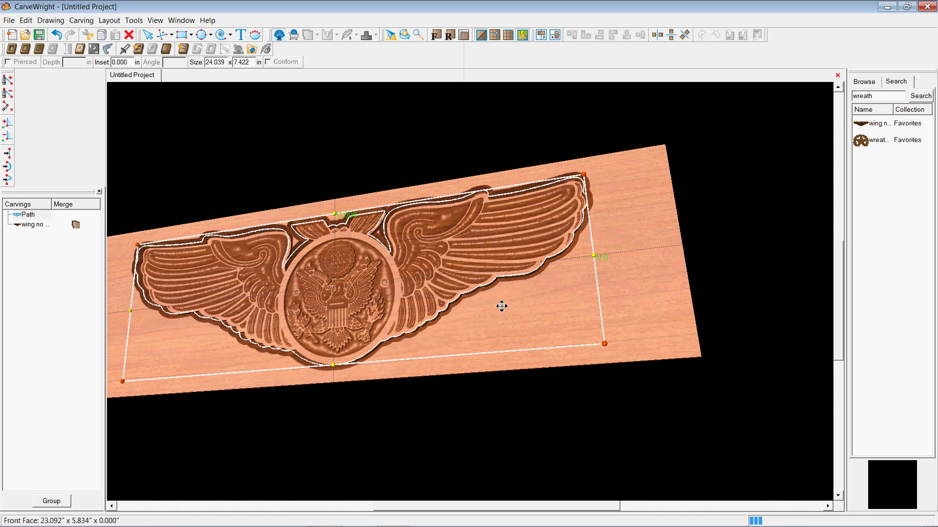
left_click(134, 20)
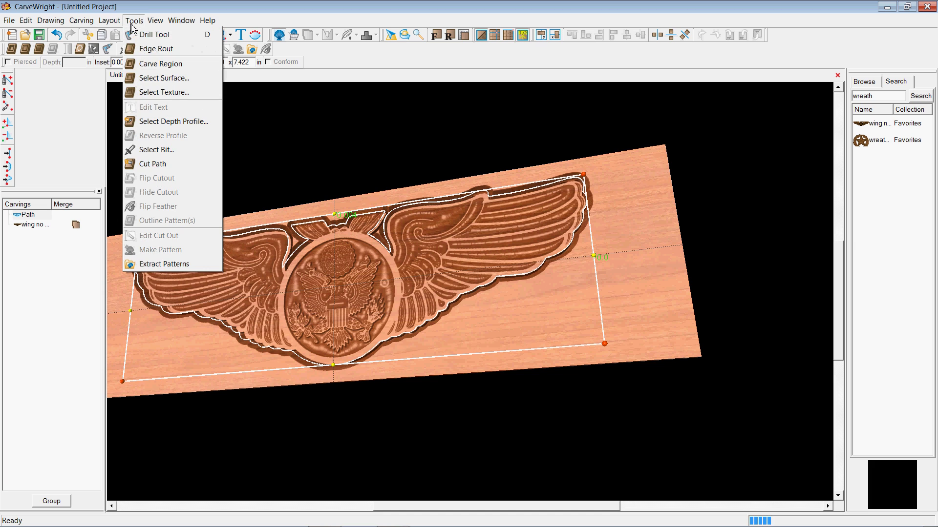
left_click(149, 167)
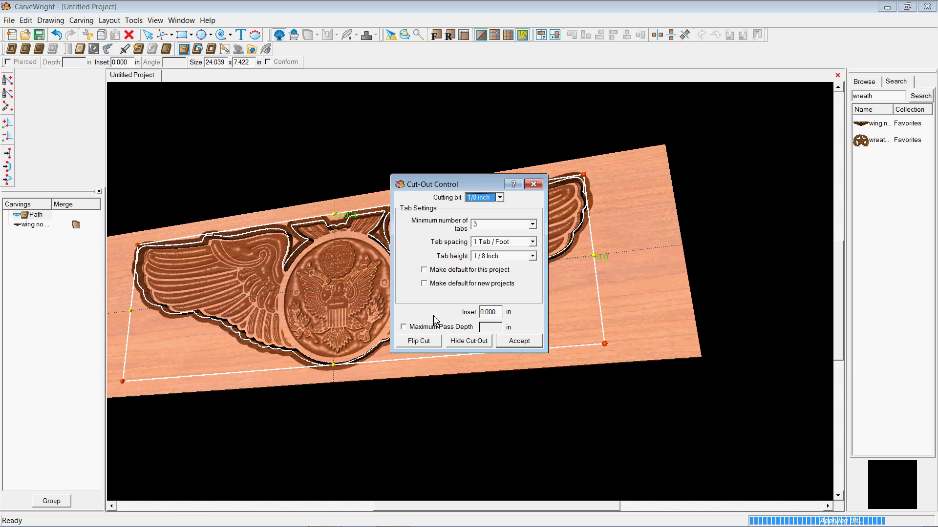
Limit the wing cut-out's maximum pass depth to 1/4 inch, accept the cut-out settings and check the cut edge.
left_click(411, 328)
left_click(497, 327)
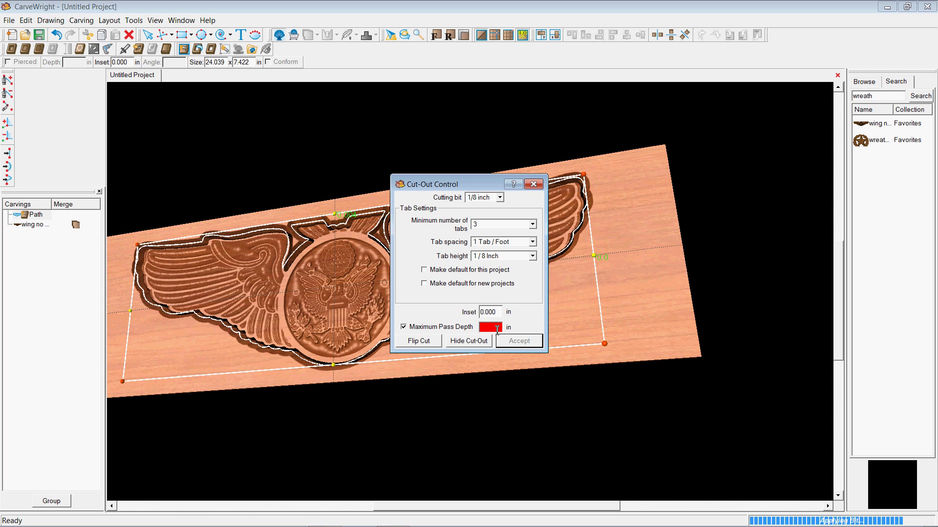
type("25")
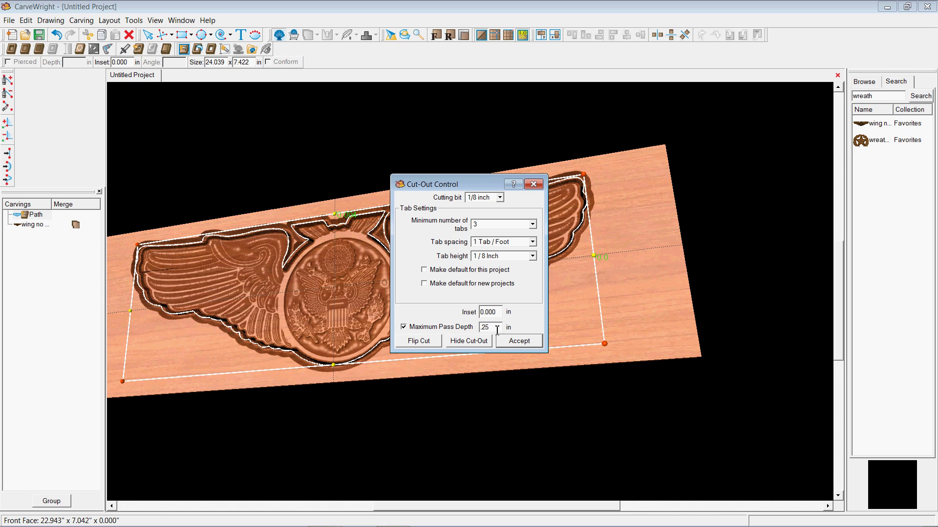
left_click_drag(500, 332, 480, 331)
key("BackSpace")
type("1/4")
left_click(510, 348)
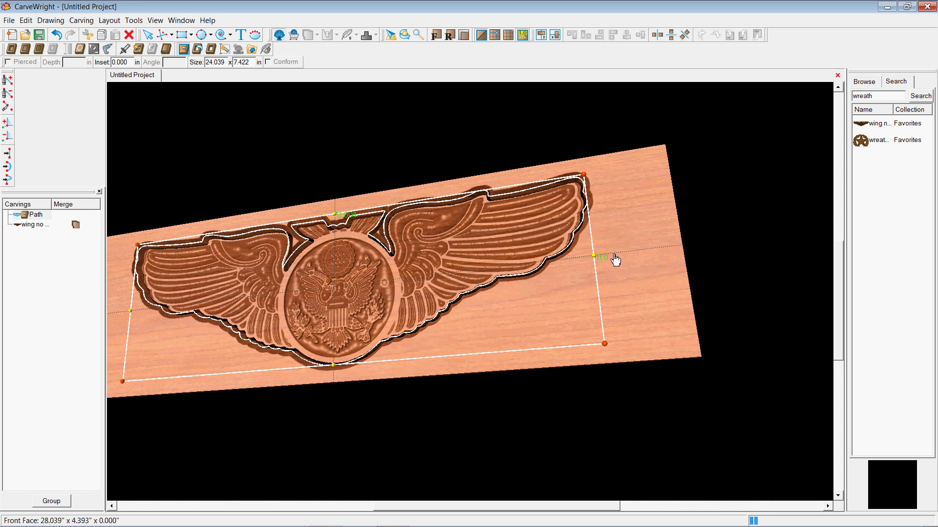
left_click(627, 244)
scroll(627, 244, "up", 5)
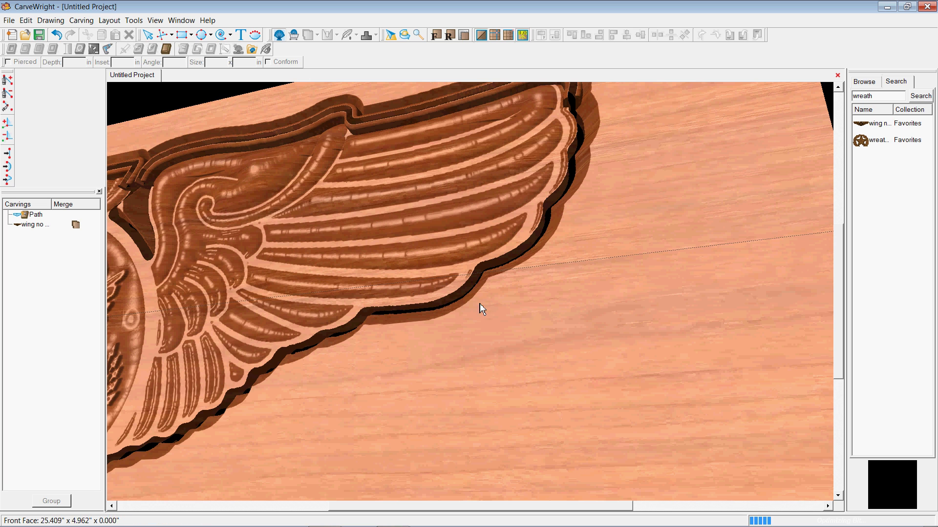
scroll(334, 383, "down", 4)
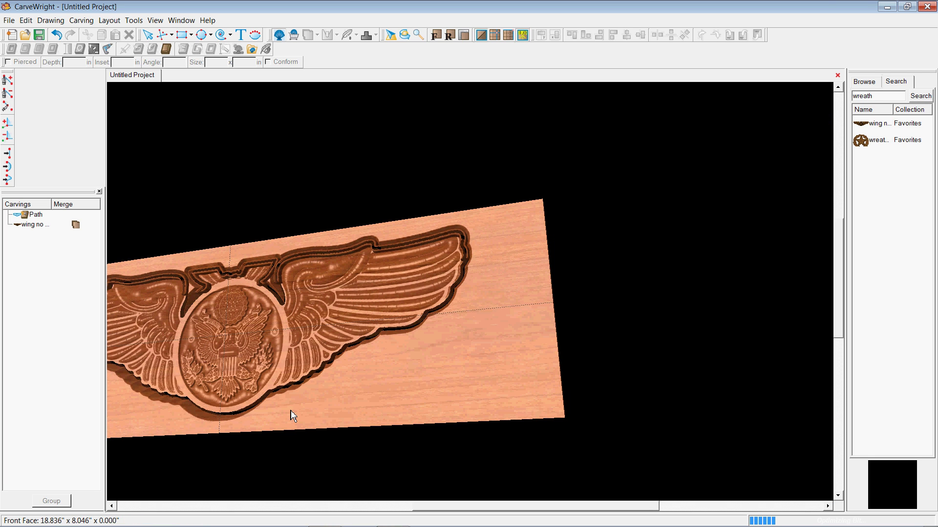
Check the wing cut-out from the board's rear, then delete the wing pattern and its cut path.
scroll(295, 398, "down", 2)
middle_click_drag(298, 391, 432, 410)
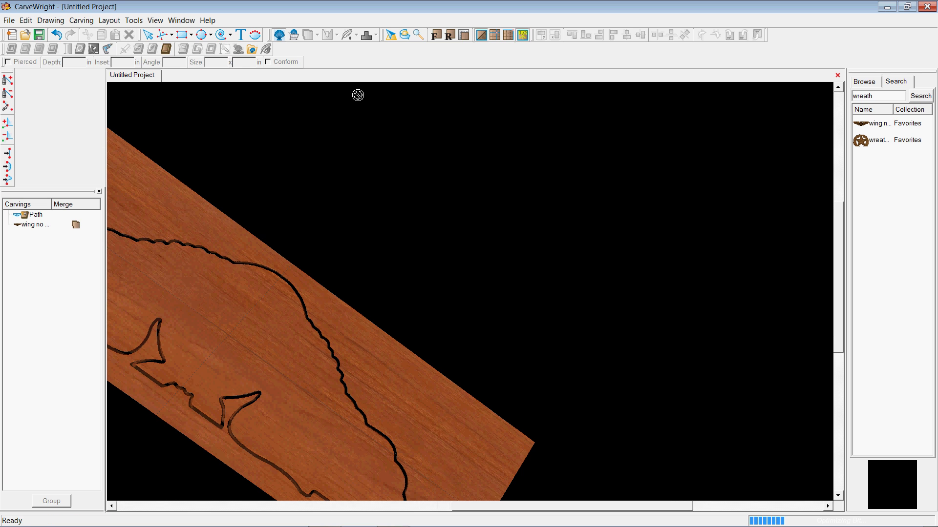
left_click(432, 34)
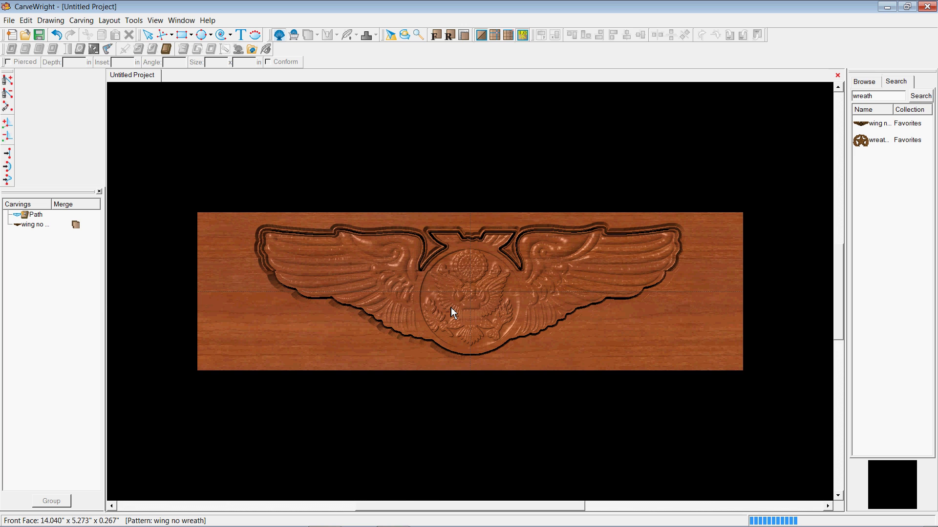
left_click(501, 275)
key("Delete")
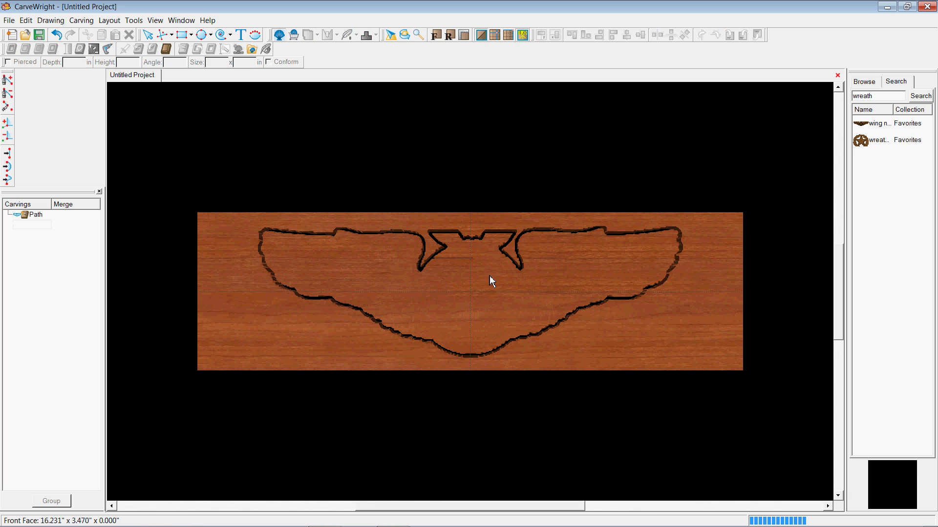
left_click(509, 250)
key("Delete")
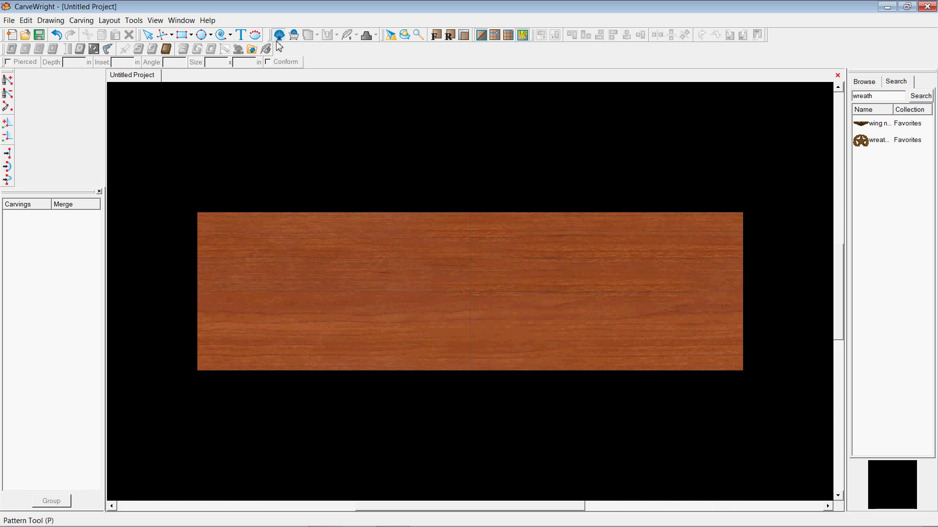
Start a new text carving on the upper part of the board reading "Lawrence's Bait Shop".
left_click(240, 36)
left_click(374, 265)
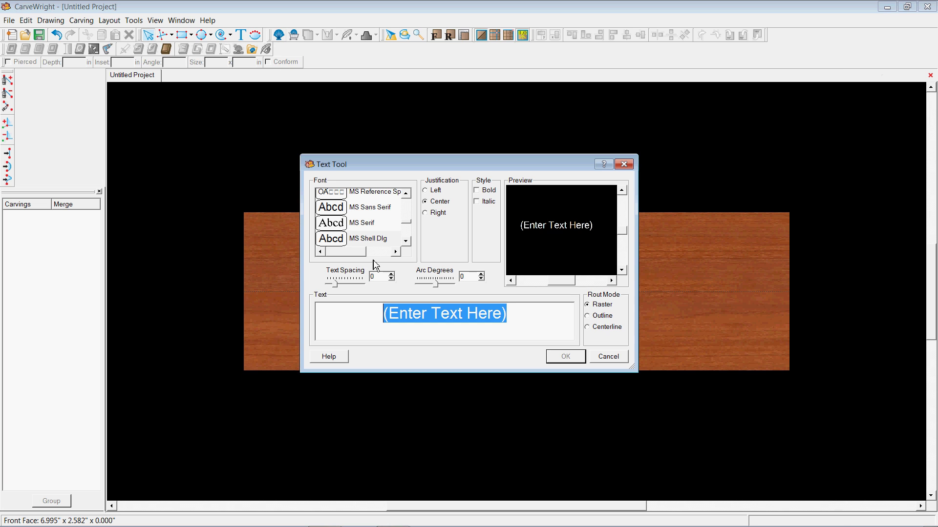
type("La")
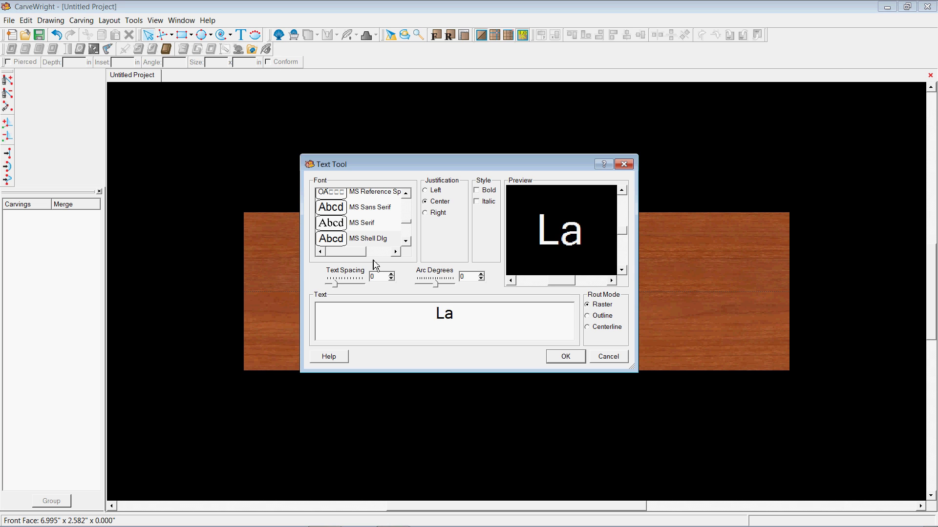
type("wrence's Bait H")
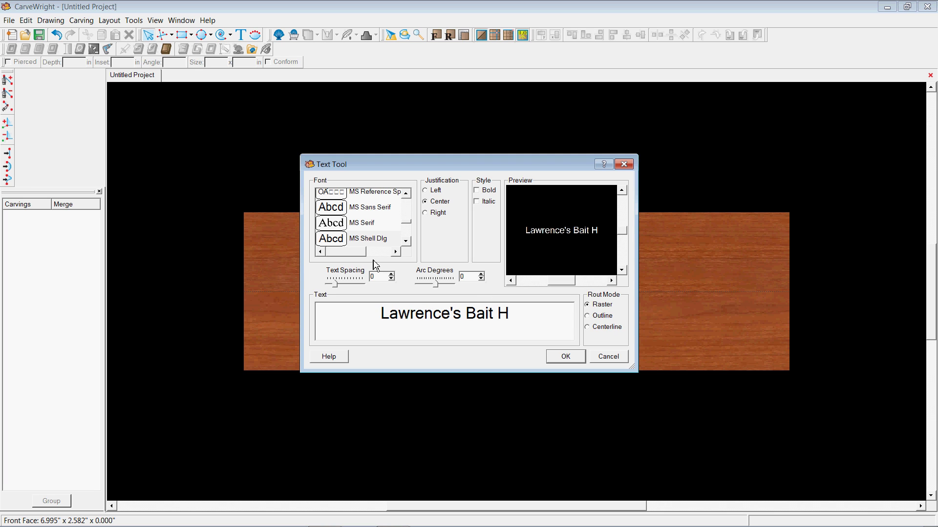
key("BackSpace")
type("Shop")
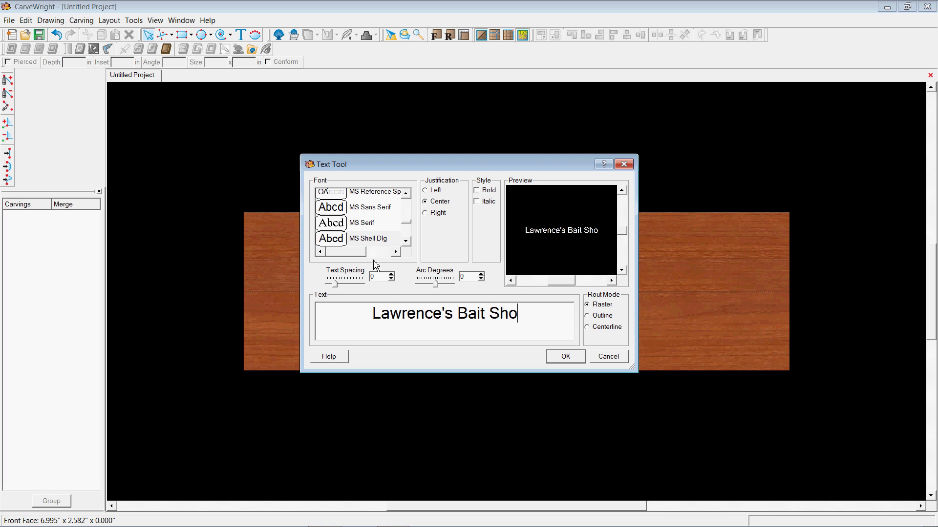
Try alternative fonts for the sign text, including MS Serif, MS PMincho, MS PGothic and Monotype Corsiva.
left_click(370, 222)
scroll(370, 223, "up", 1)
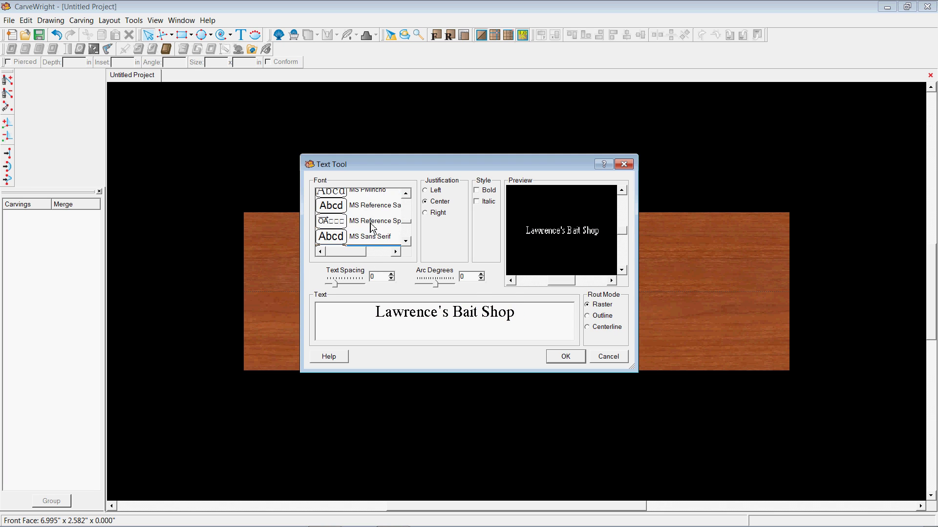
left_click(369, 223)
key("Tab")
left_click(370, 208)
left_click(369, 193)
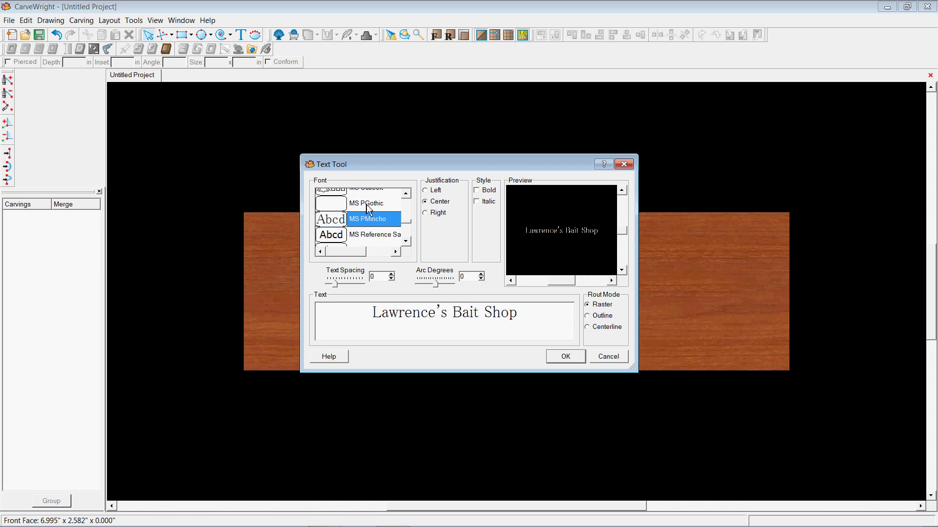
left_click(371, 208)
scroll(371, 213, "up", 2)
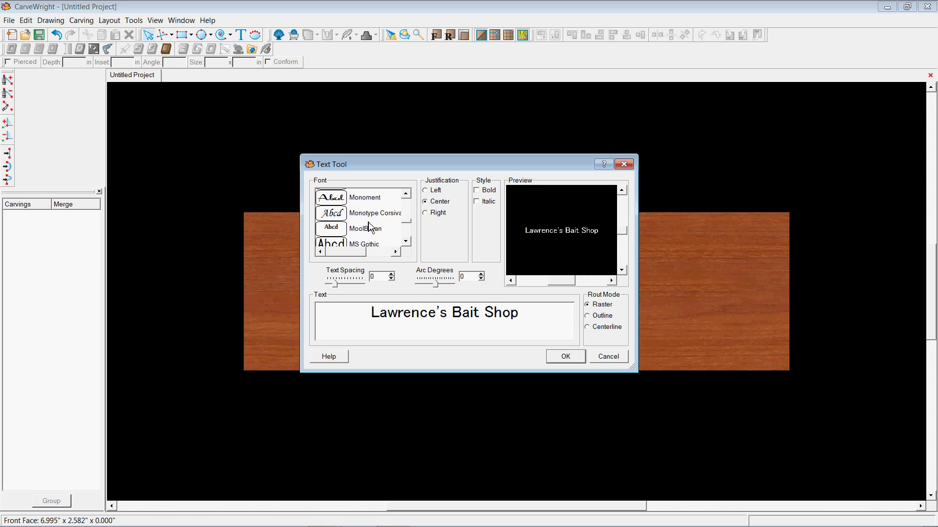
left_click(369, 224)
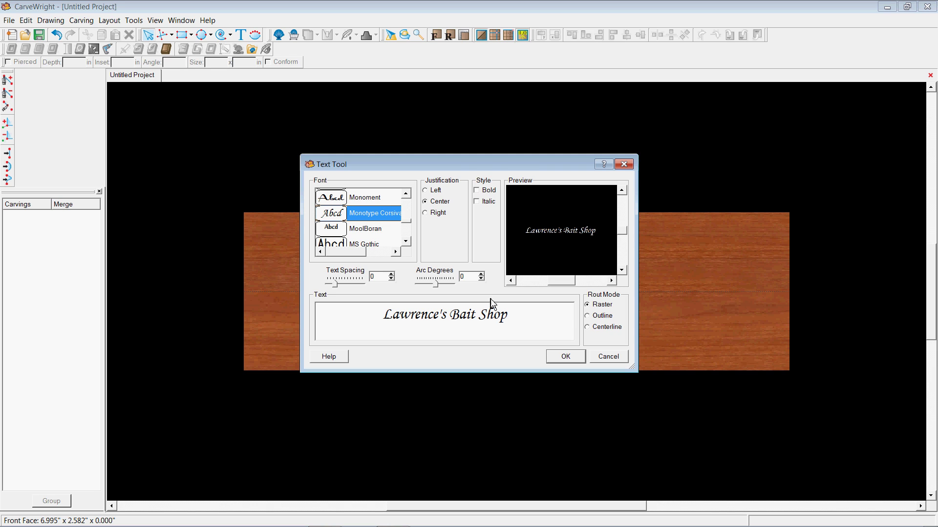
Set the sign text's font to Mistral and its rout mode to Centerline, and accept the text.
left_click(375, 198)
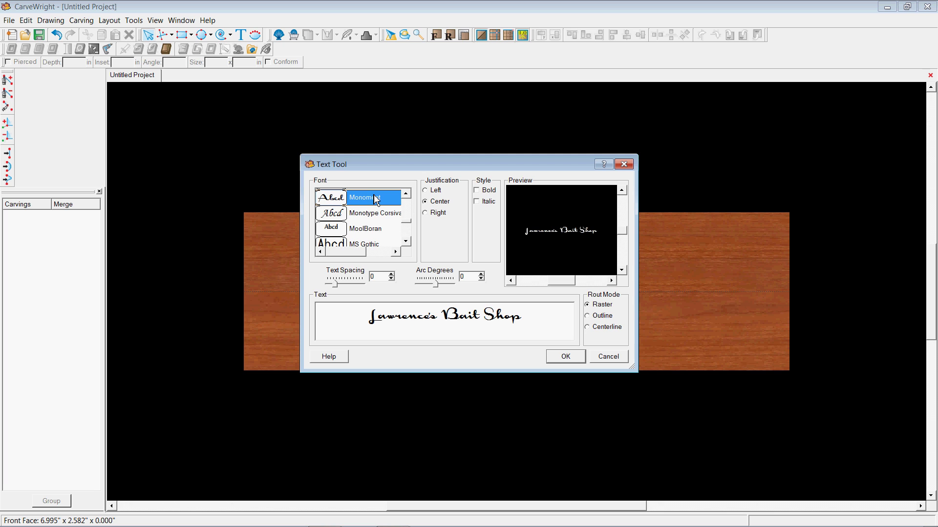
scroll(374, 230, "up", 2)
left_click(368, 230)
left_click(369, 214)
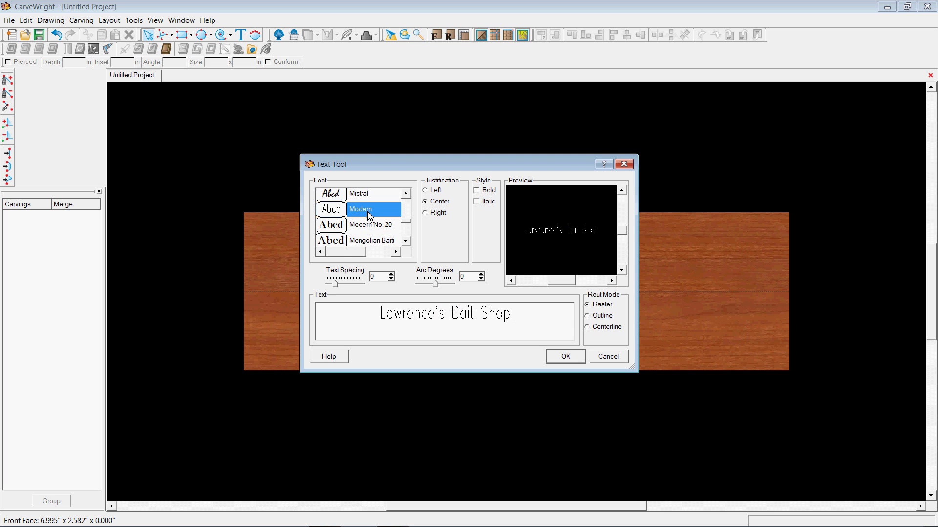
scroll(369, 215, "up", 1)
left_click(367, 227)
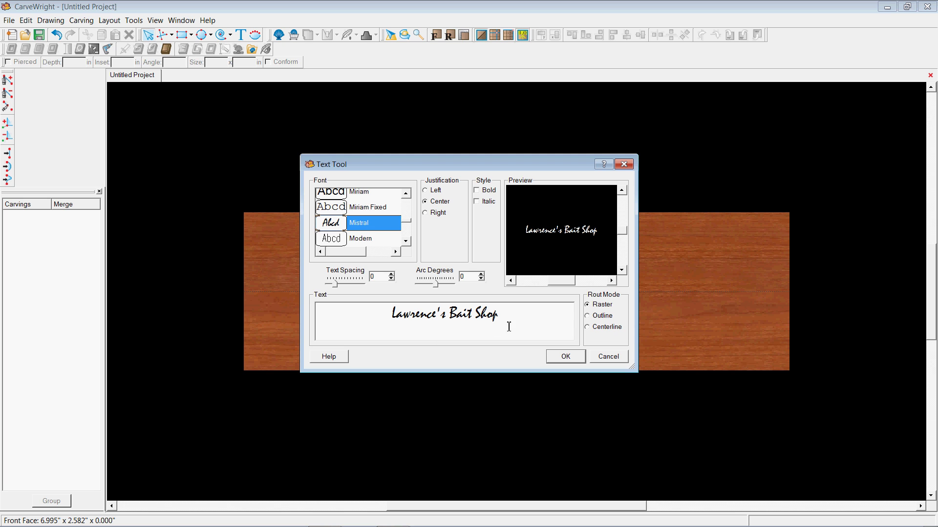
left_click(579, 361)
Enlarge the sign text to about 10.2 x 1.5 in and centre it near the board's upper edge.
left_click_drag(440, 268, 477, 286)
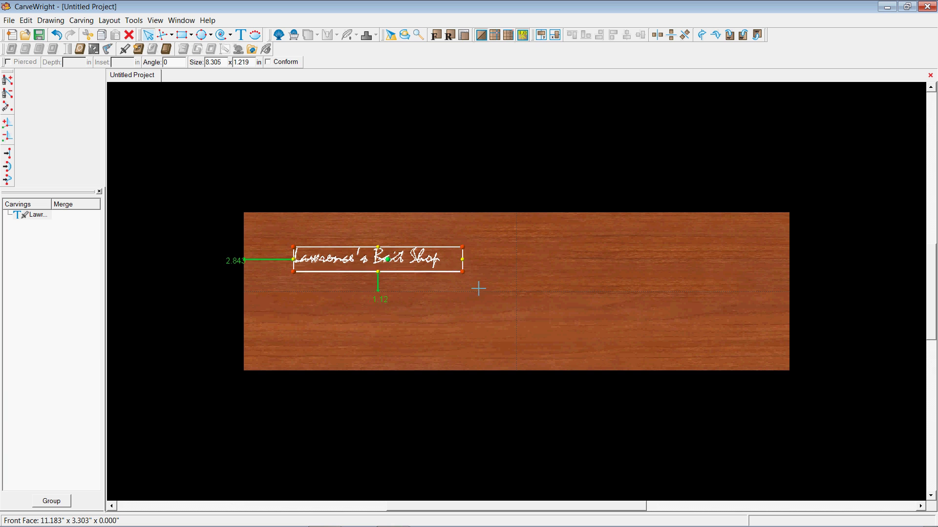
left_click(528, 256)
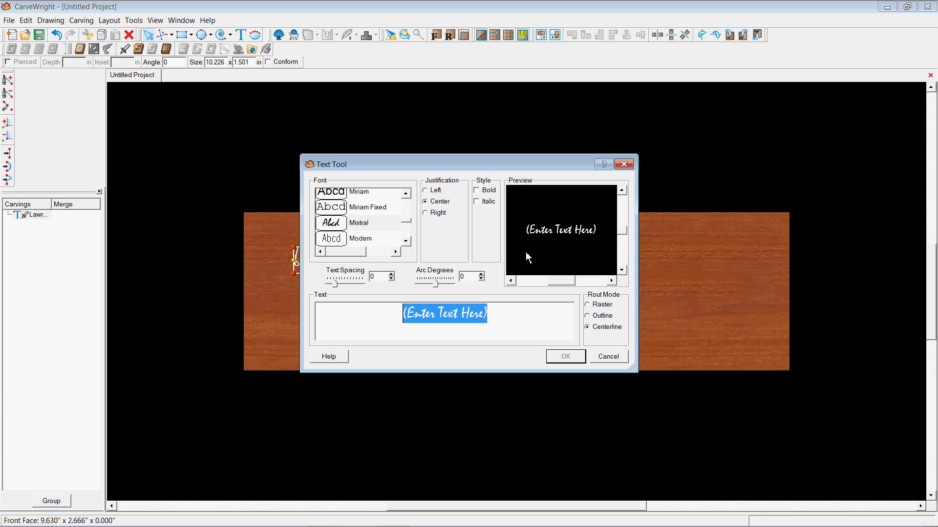
left_click(608, 357)
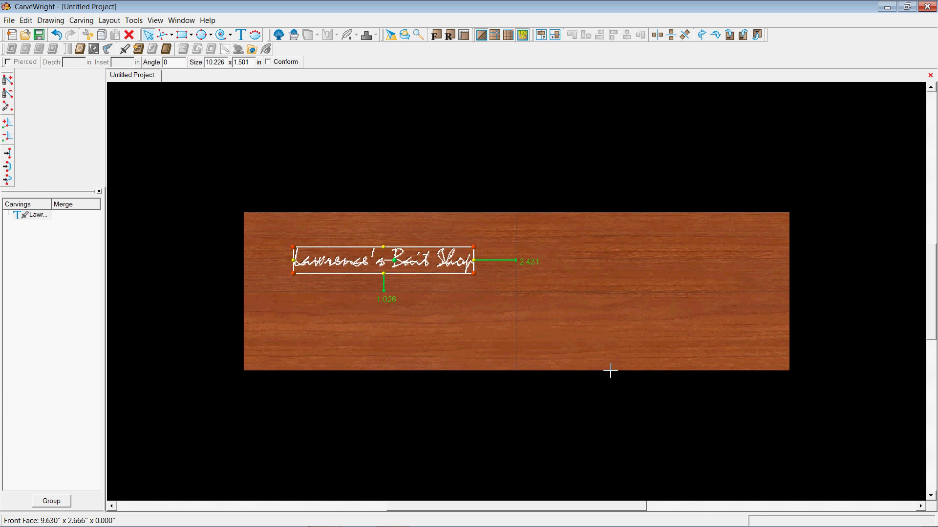
left_click(153, 36)
left_click_drag(408, 271, 532, 251)
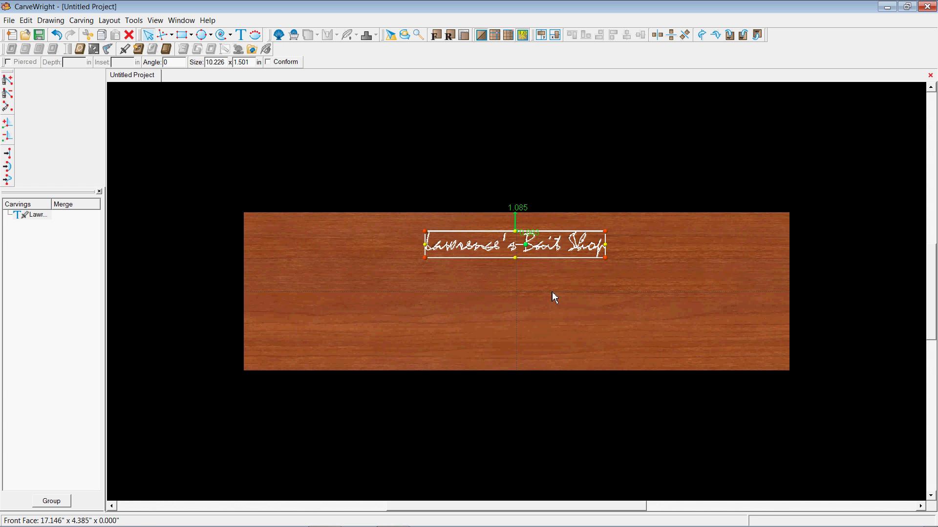
left_click(554, 291)
right_click_drag(560, 292, 561, 267)
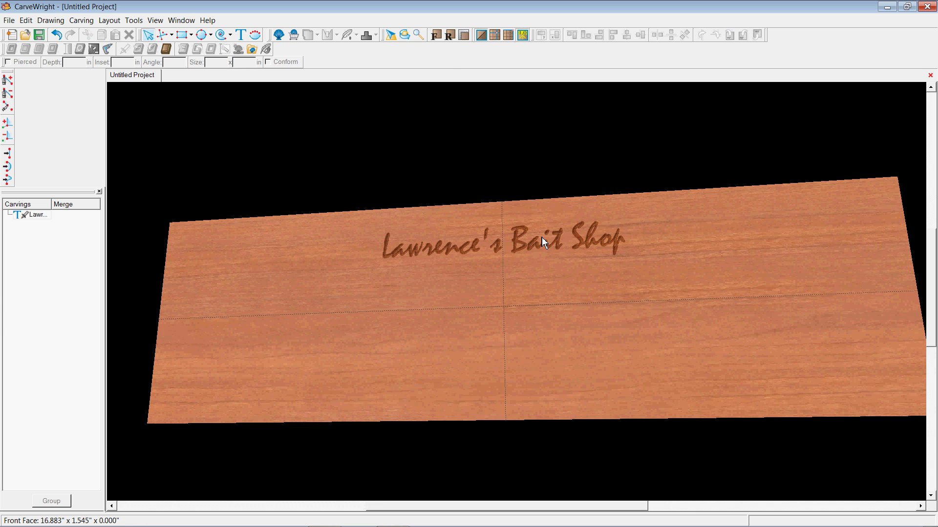
Search the pattern library for "worm" and place the worm on hook pattern on the right part of the board.
left_click(278, 34)
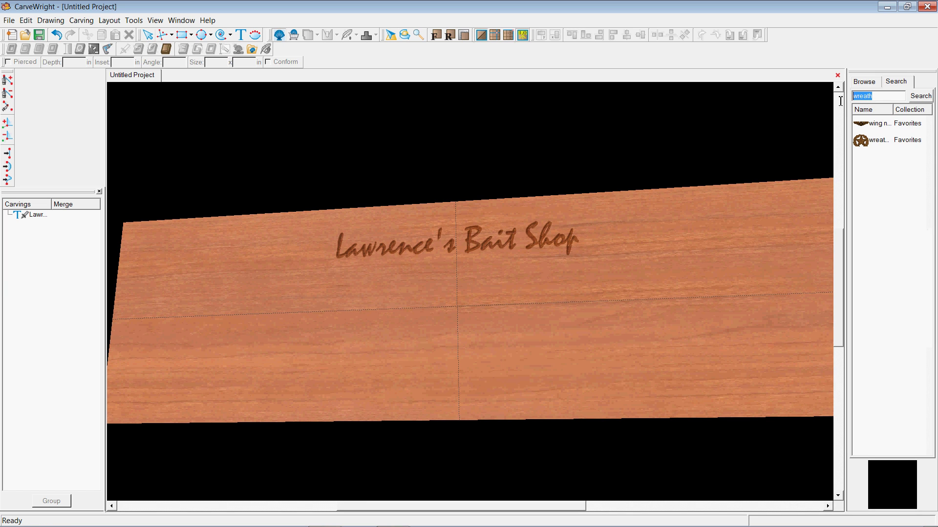
type("worm")
left_click_drag(865, 129, 695, 304)
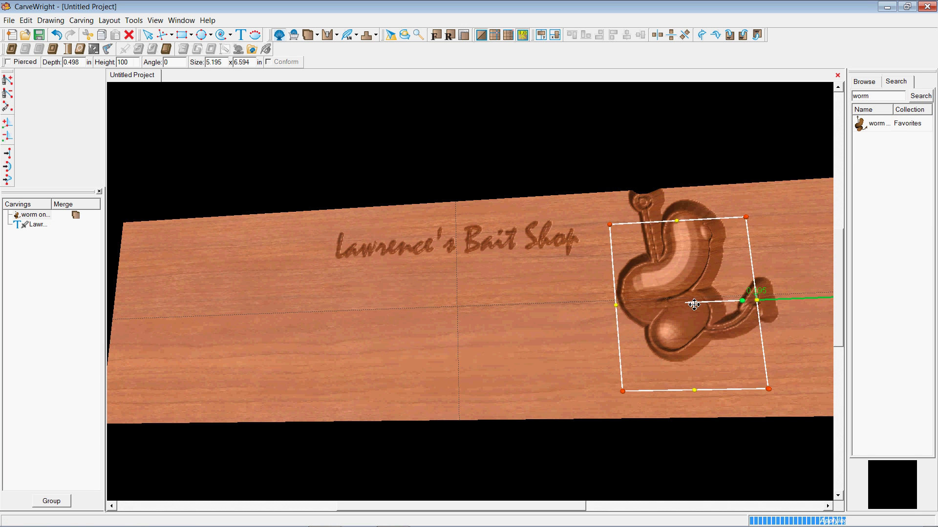
left_click(572, 328)
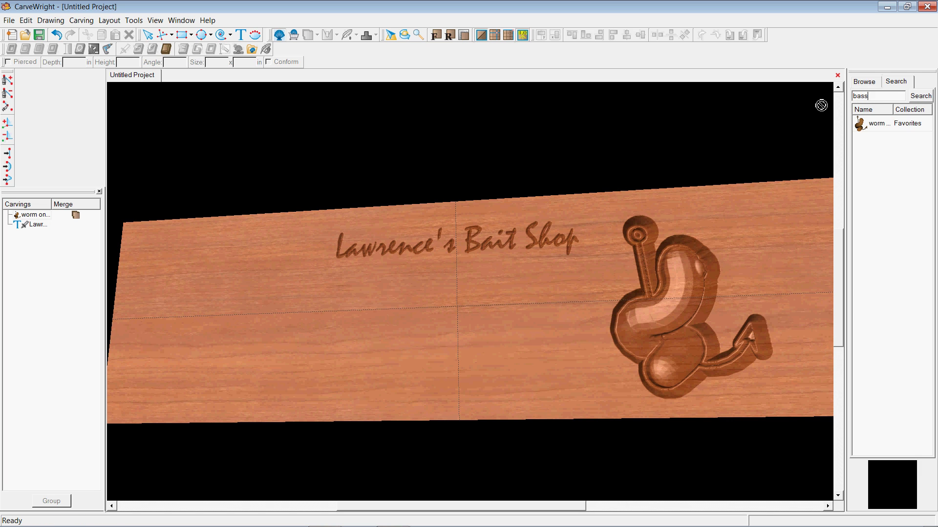
Search the library for "bass", place the bass pattern on the board's left half and rotate it to 355 degrees.
key("Return")
left_click_drag(869, 128, 363, 326)
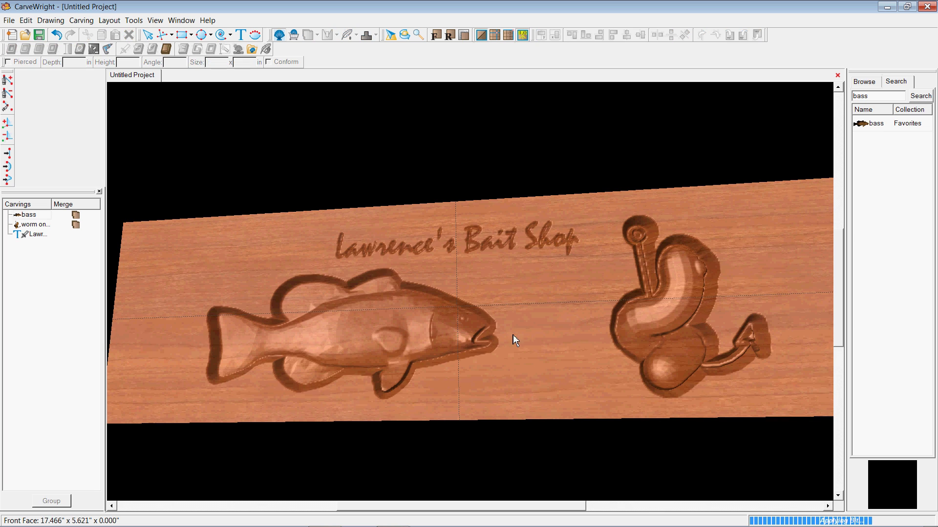
left_click(391, 342)
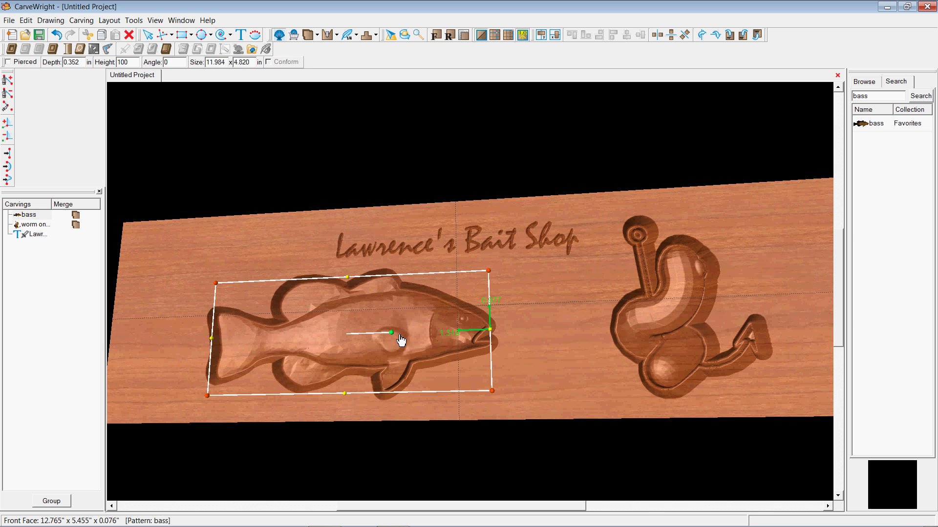
mouse_move(400, 341)
left_mouse_down()
mouse_move(403, 333)
mouse_move(410, 342)
left_mouse_up()
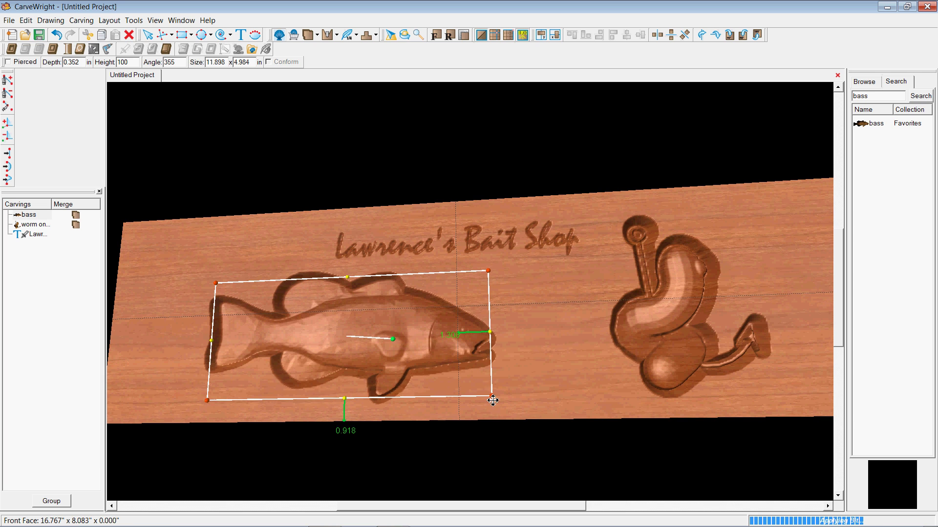
Resize the bass pattern to about 12.3 x 4.9 in and shift it slightly towards the board's left end.
left_click_drag(492, 400, 494, 369)
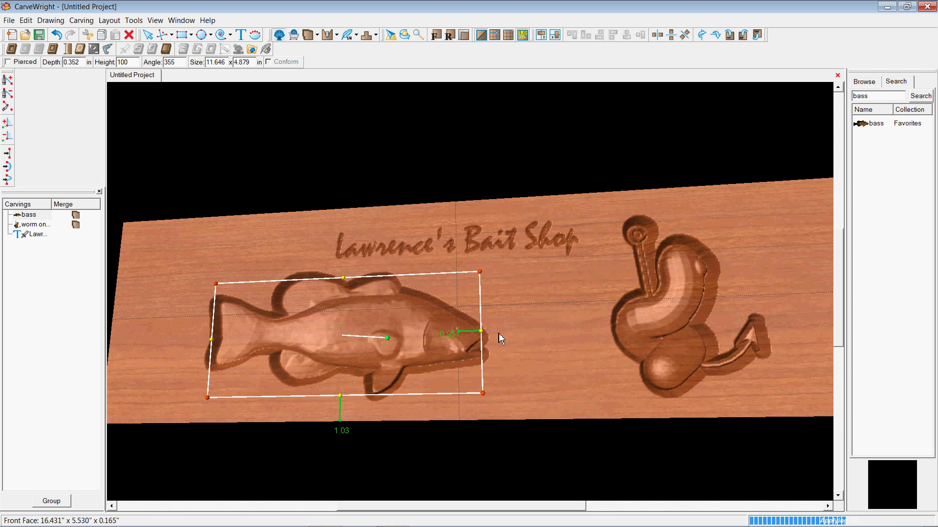
left_click_drag(499, 334, 575, 333)
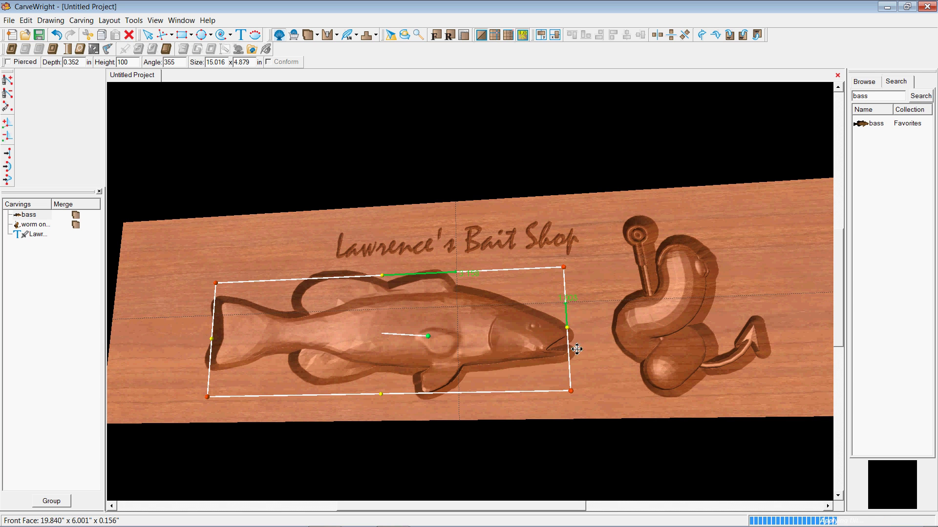
left_click_drag(572, 336, 482, 328)
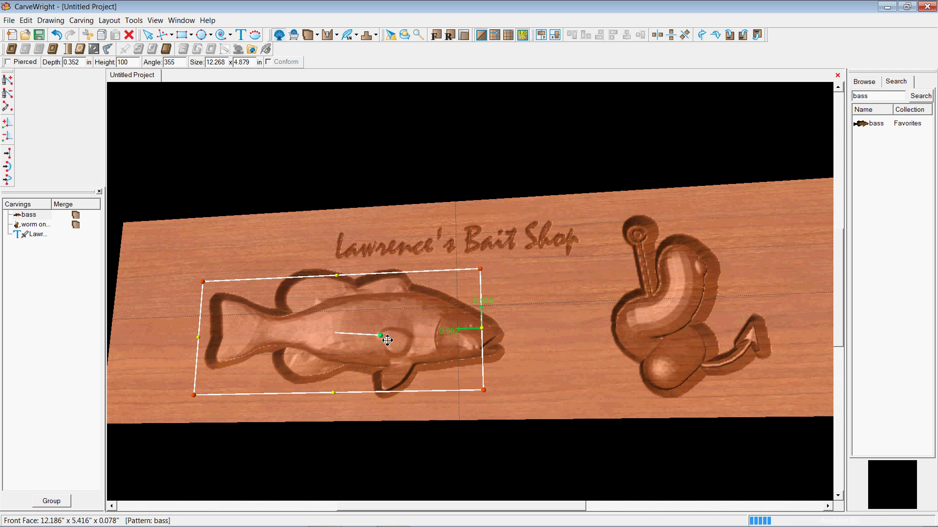
Move the sign text slightly towards the board's left end.
left_click(479, 260)
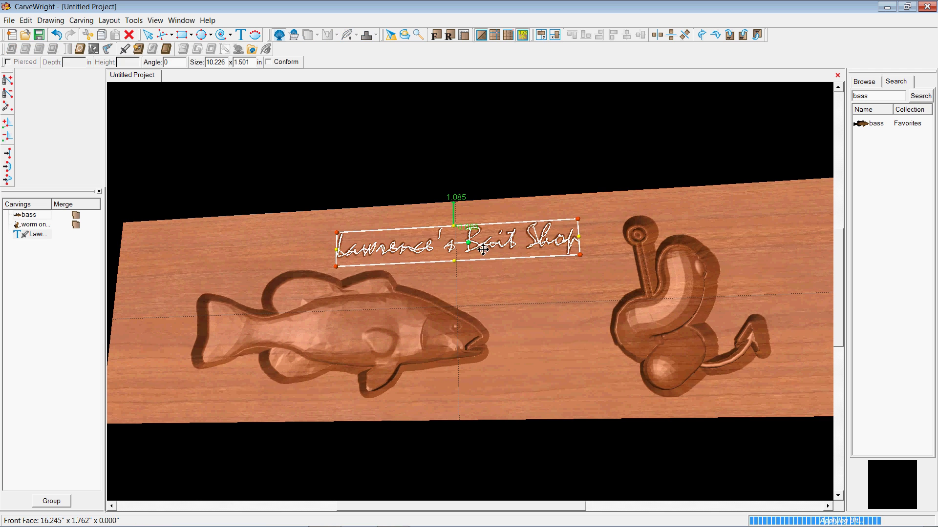
left_click_drag(489, 247, 481, 247)
left_click(528, 296)
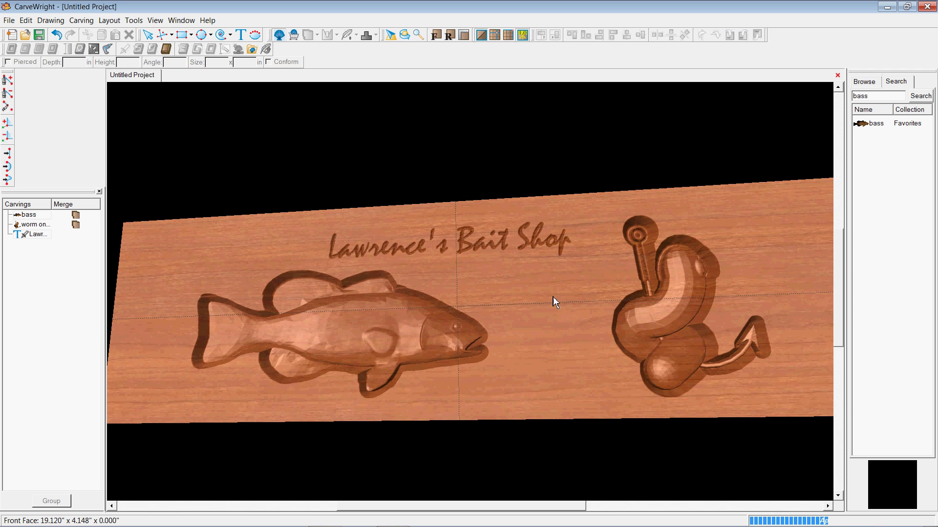
Flip the worm on hook pattern horizontally so its hook point faces the bass, and check the finished sign.
scroll(554, 297, "down", 3)
left_click(639, 308)
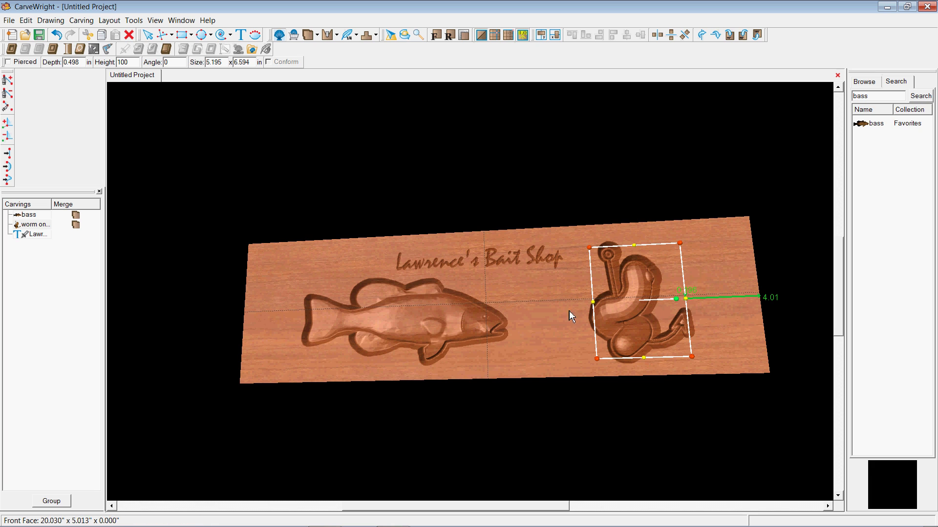
right_click(634, 304)
mouse_move(682, 143)
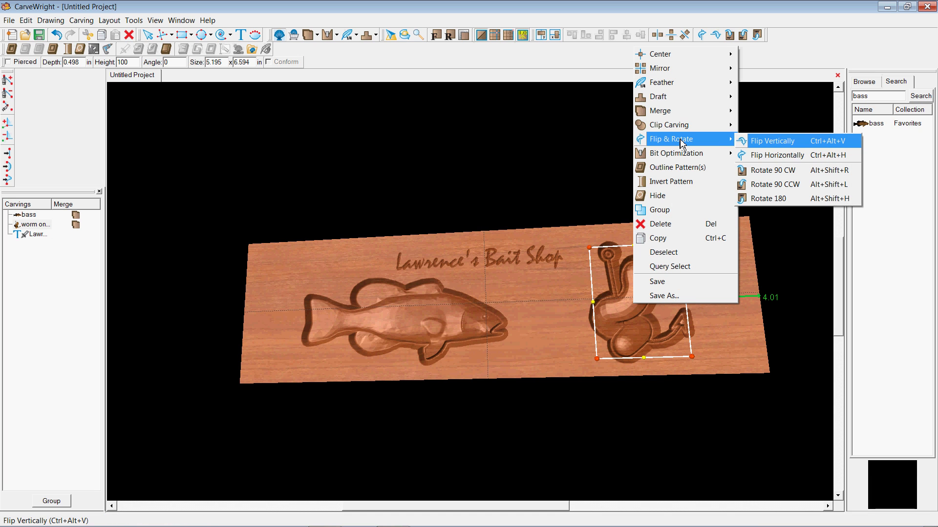
left_click(779, 154)
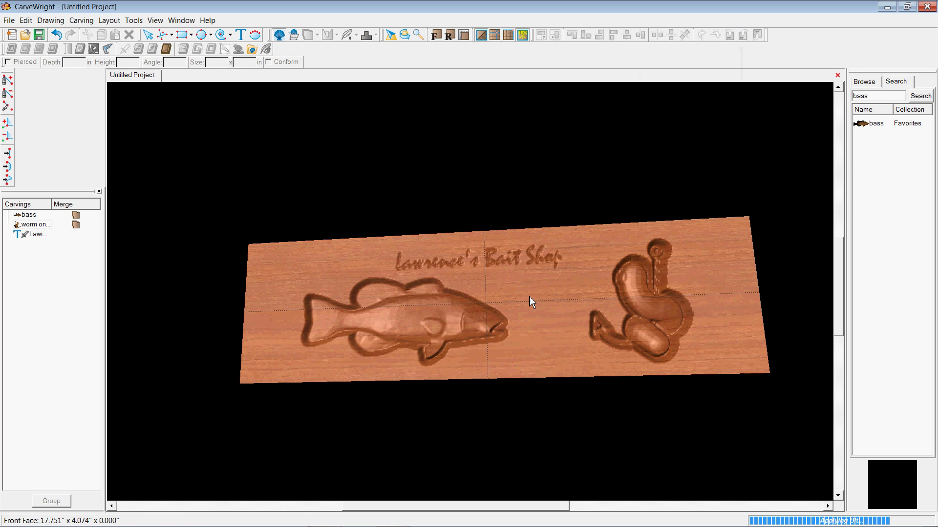
scroll(653, 318, "up", 3)
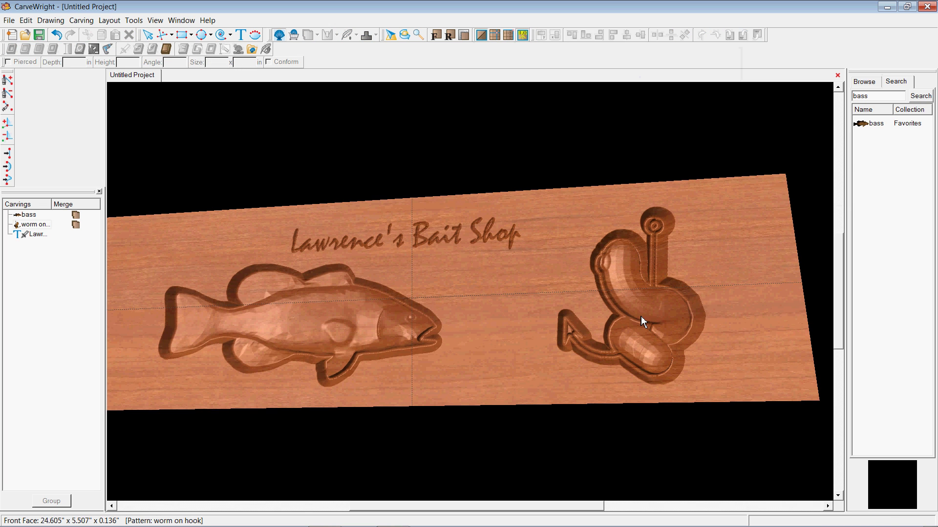
Move the bass pattern closer to the worm on hook, and switch the sign text's rout mode to Raster.
left_click_drag(342, 318, 397, 321)
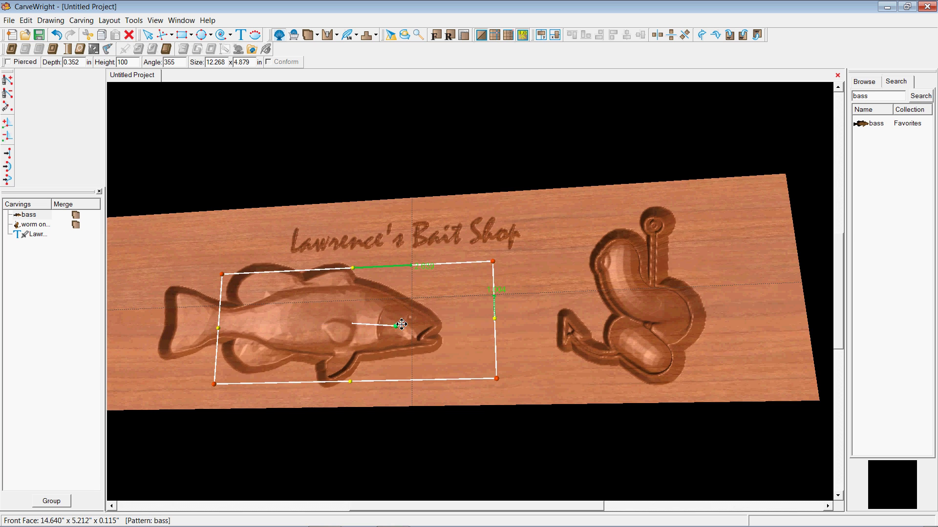
double_click(442, 233)
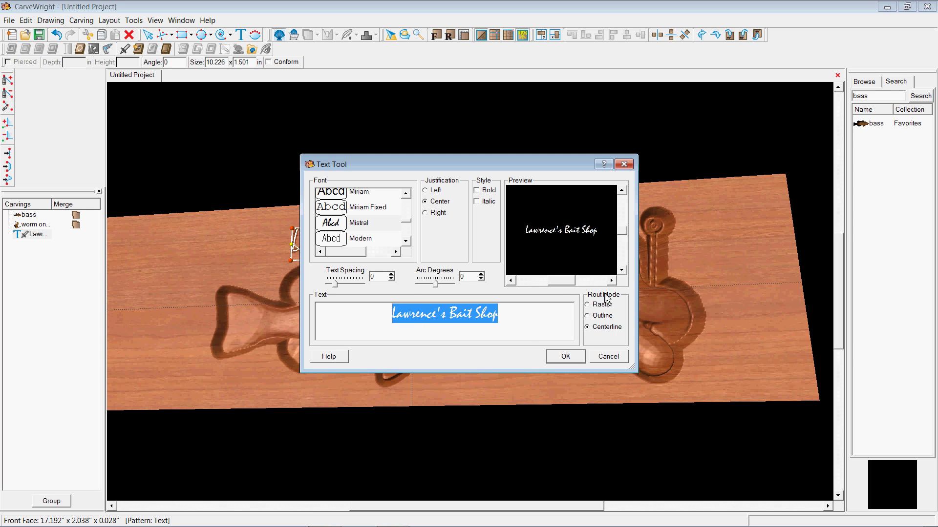
left_click(579, 356)
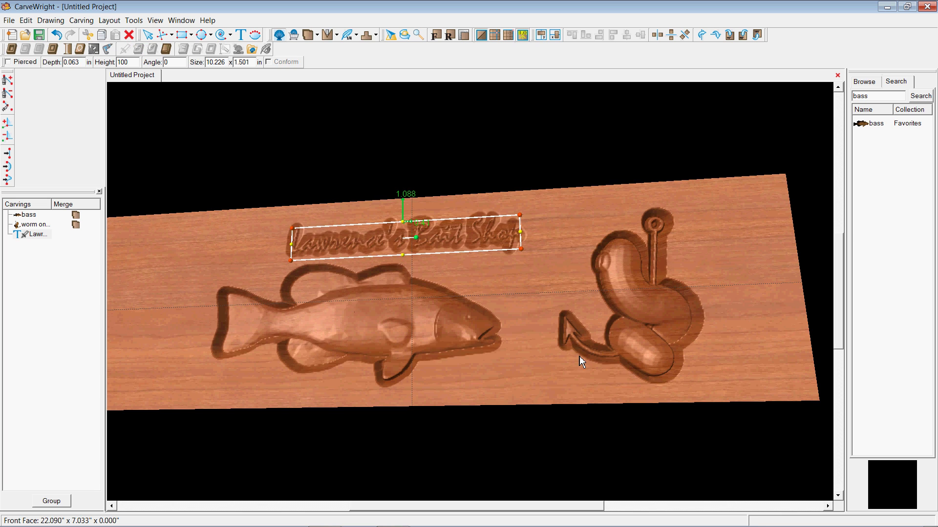
Shift the sign text slightly towards the worm on hook and inspect its raster lettering up close.
left_click_drag(496, 246, 535, 252)
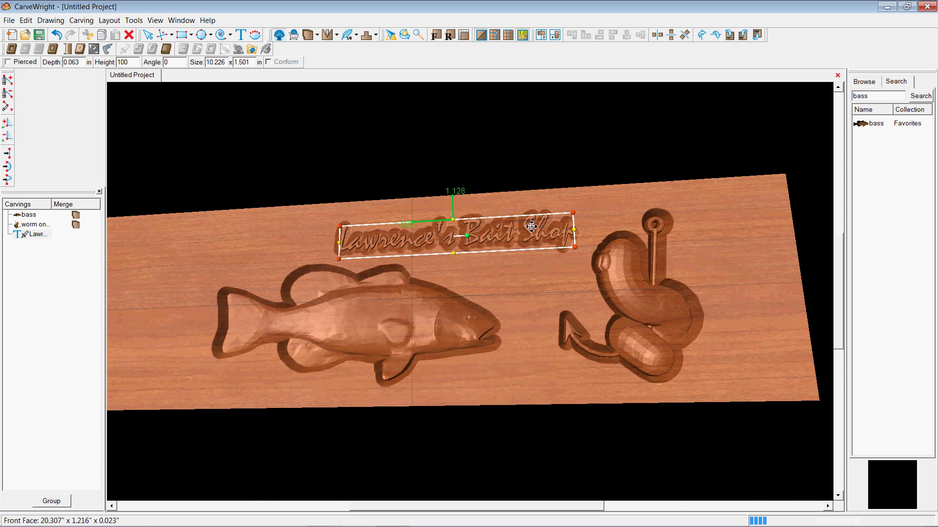
scroll(564, 250, "up", 5)
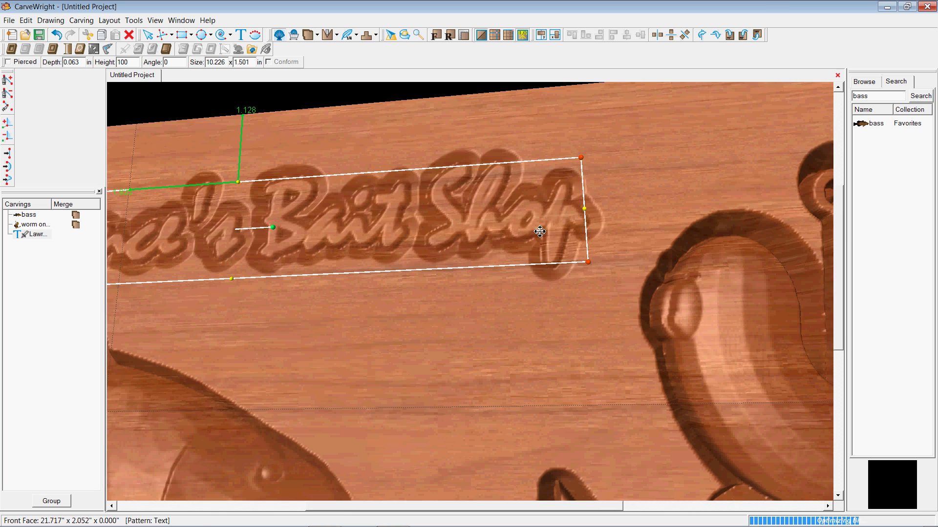
scroll(710, 267, "down", 6)
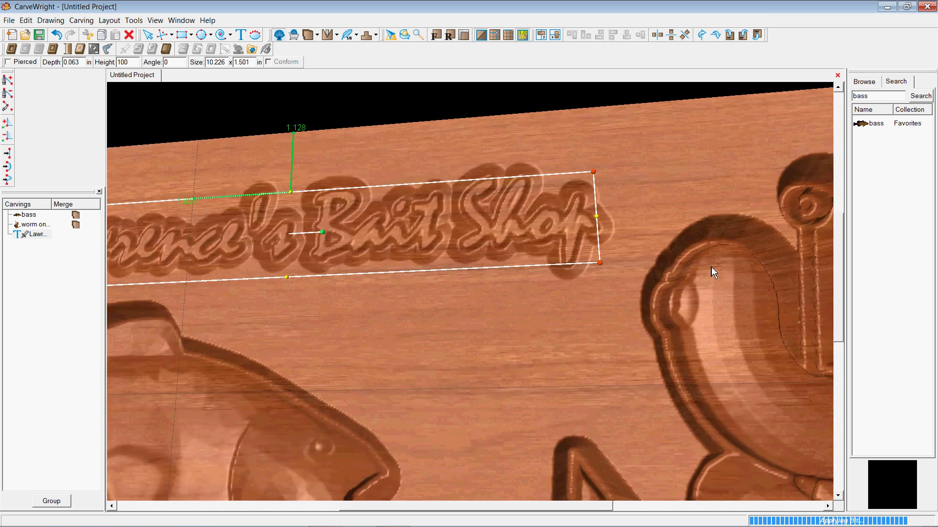
left_click(355, 274)
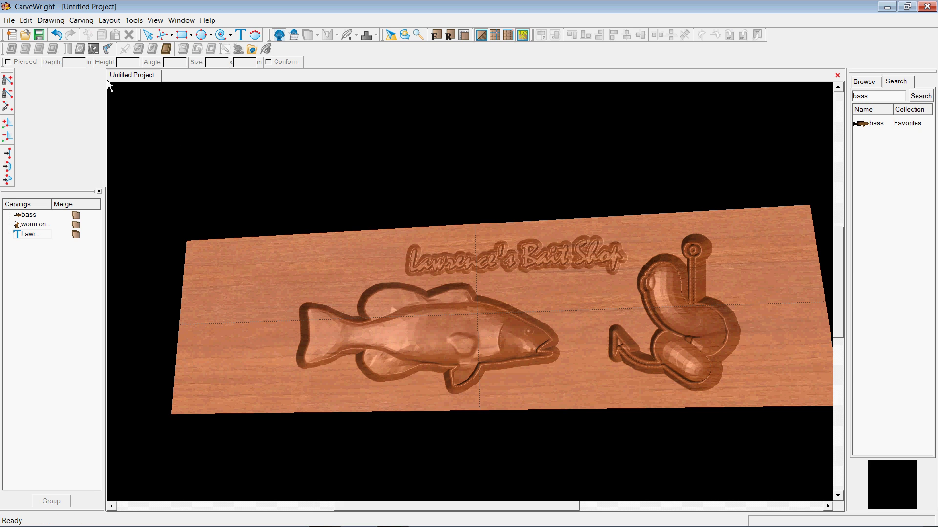
Set the board's length to 34 in.
left_click(26, 20)
left_click(64, 149)
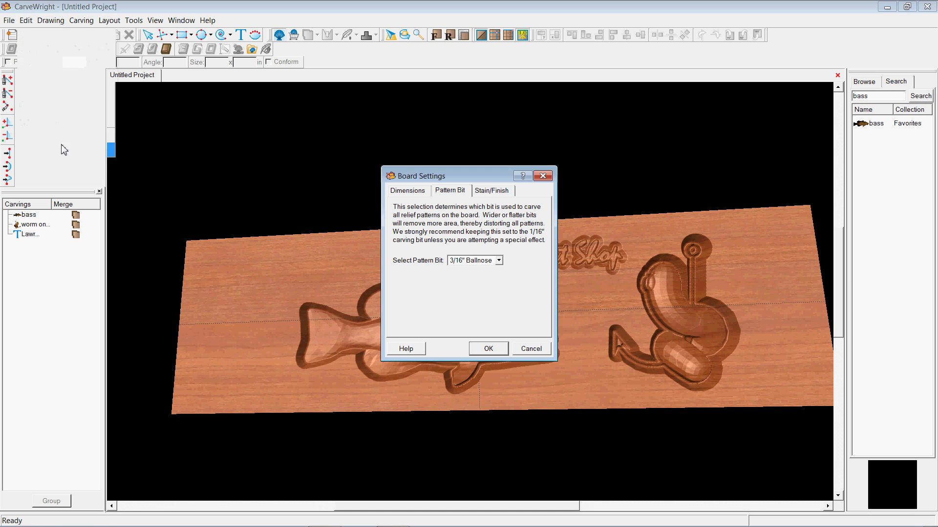
key("ctrl+shift+Tab")
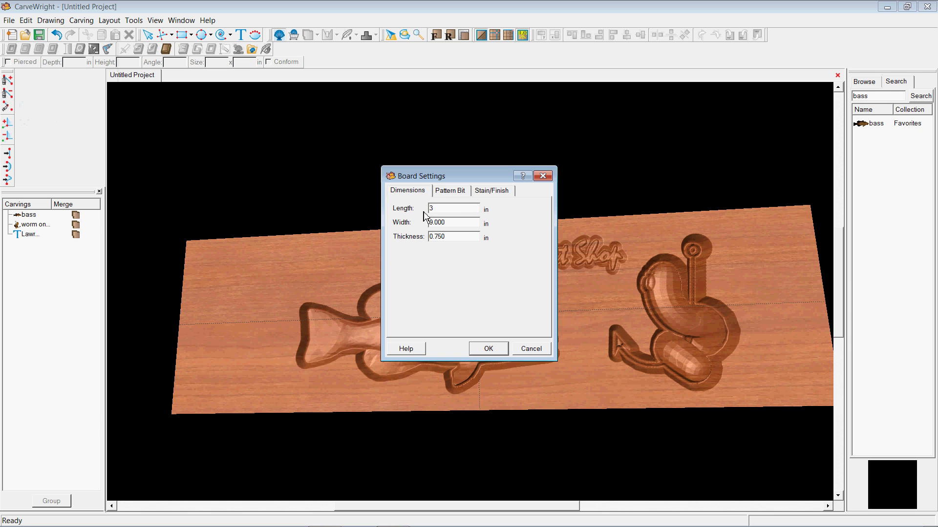
key("Return")
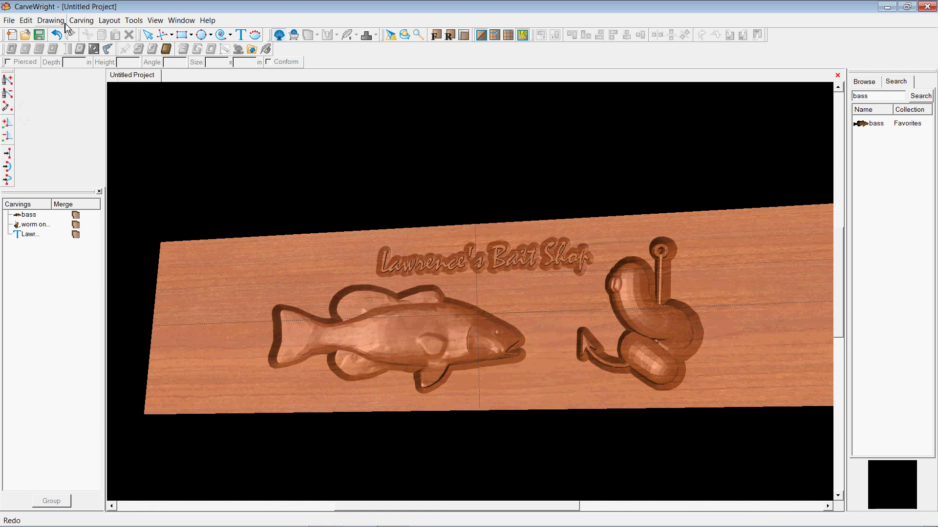
Set the board's length to 24 in.
left_click(26, 21)
left_click(56, 150)
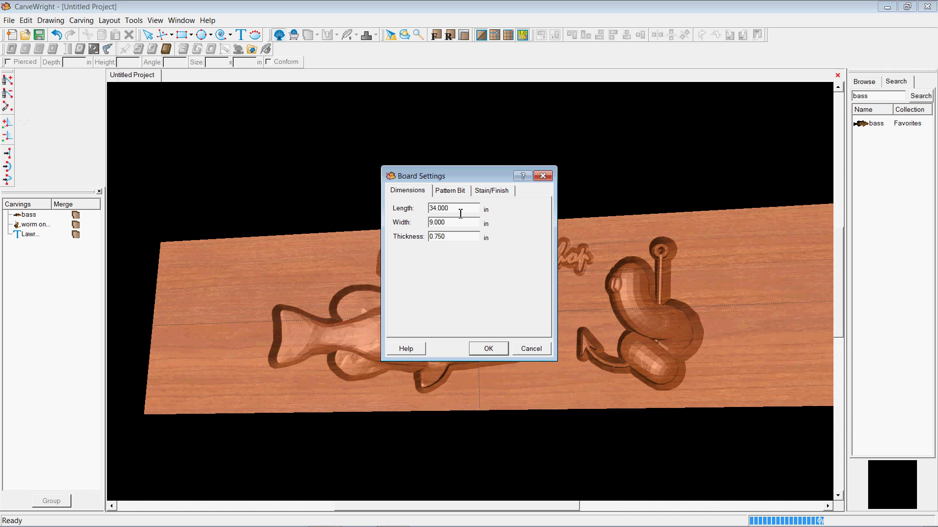
type("24")
key("Return")
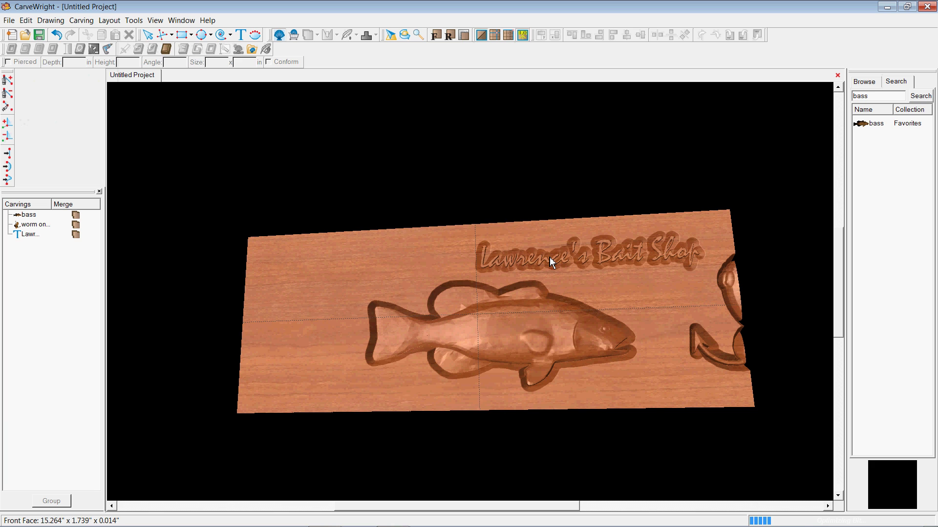
Center the sign text along the board's length.
left_click(545, 265)
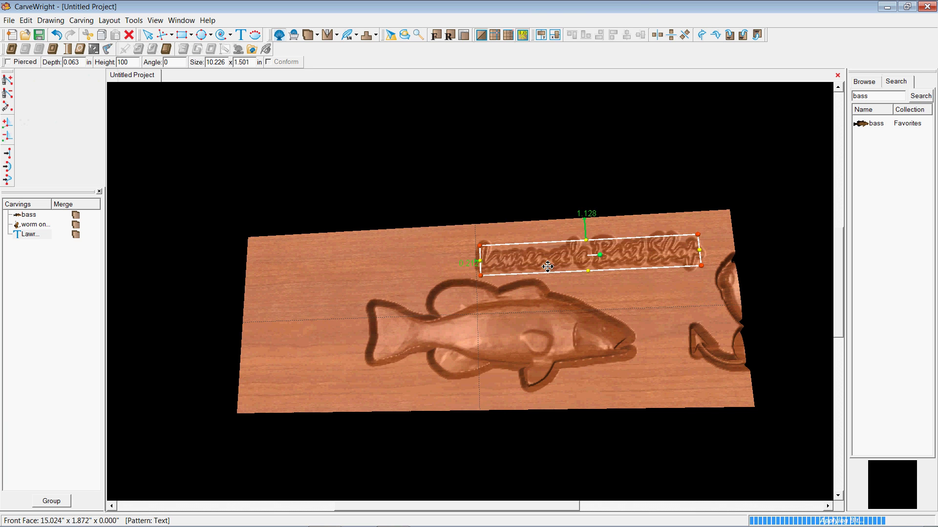
right_click(538, 270)
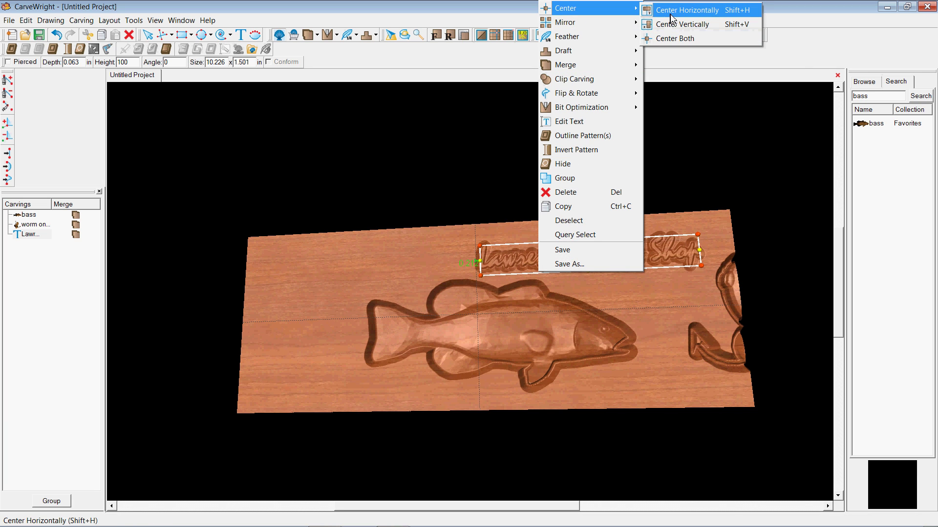
left_click(674, 24)
Rearrange the bass below the text on the board's left half and bring the worm on hook fully onto the right half.
left_click(525, 323)
left_click_drag(525, 324, 410, 326)
left_click(739, 303)
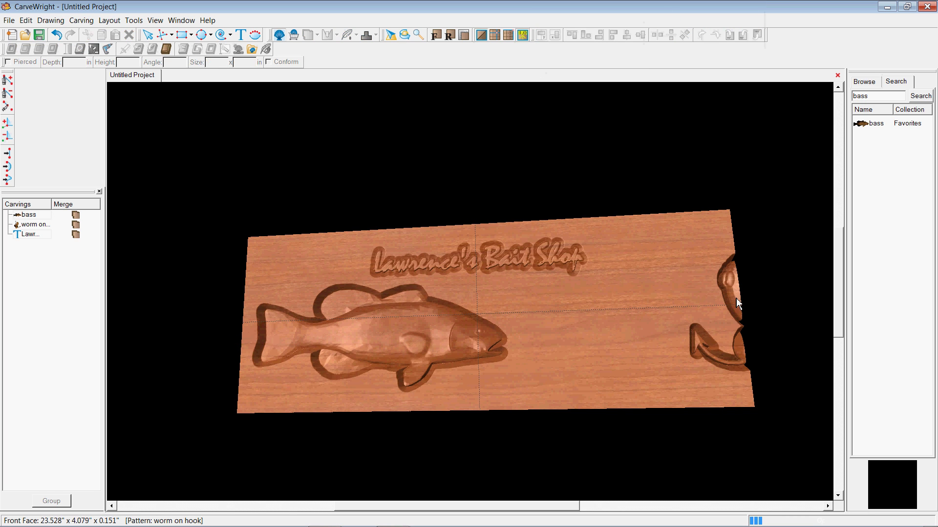
left_click_drag(736, 295, 614, 293)
left_click(444, 330)
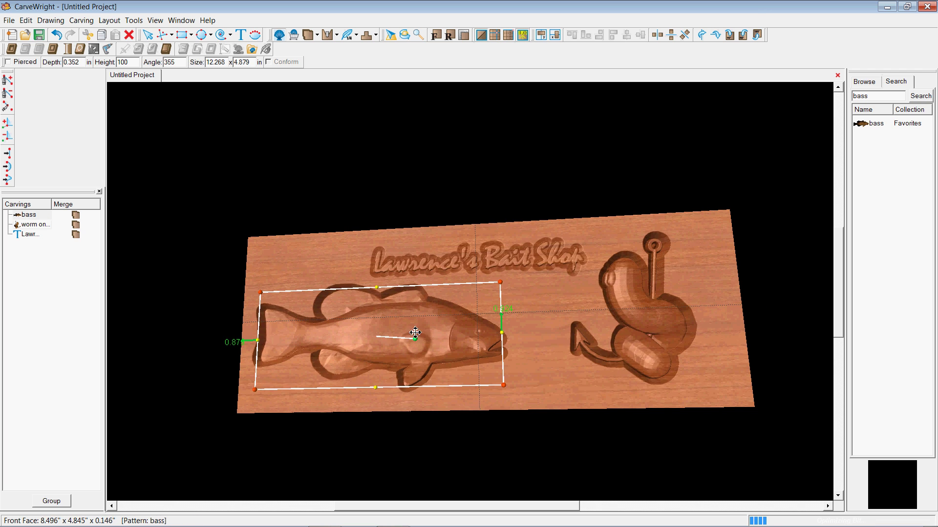
left_click_drag(444, 331, 466, 330)
left_click(315, 266)
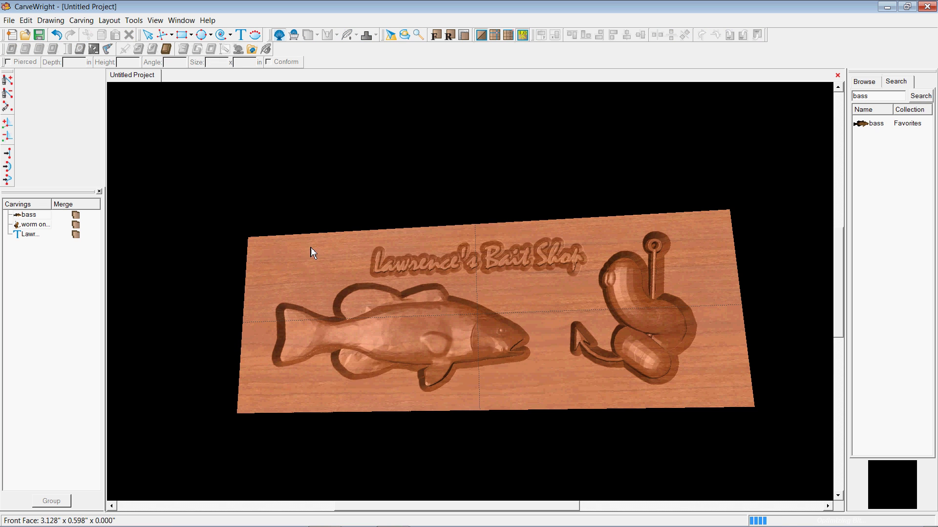
Inspect the carving from a low angle and increase the sign text's carving depth.
scroll(560, 286, "up", 3)
right_click_drag(452, 409, 490, 325)
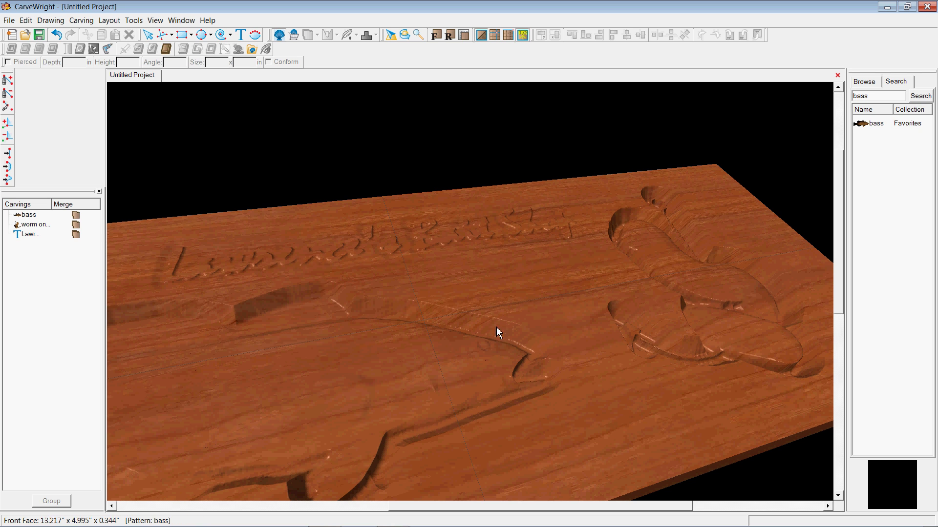
right_click_drag(563, 307, 590, 274)
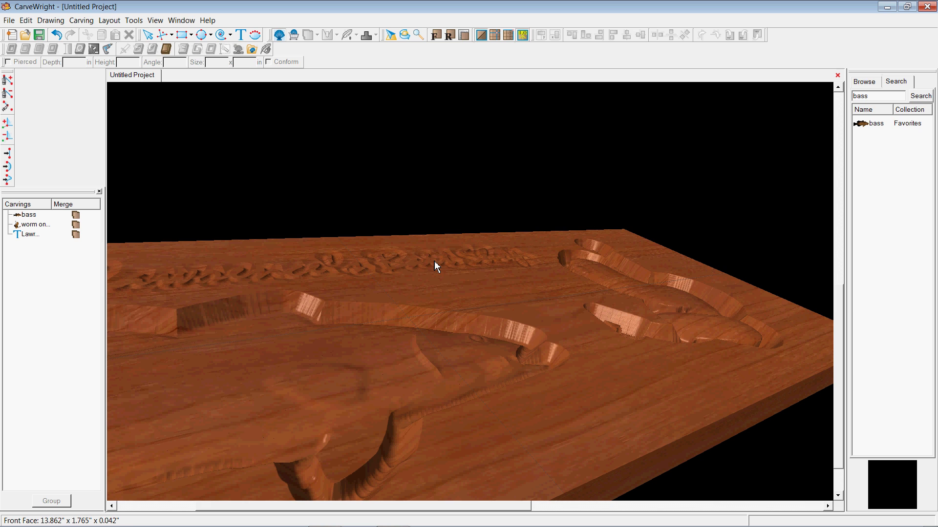
left_click(28, 236)
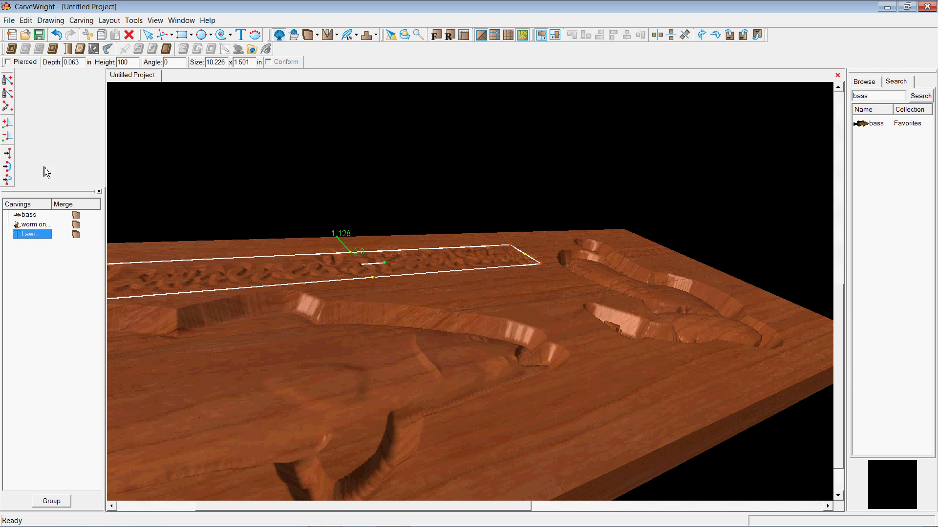
double_click(77, 63)
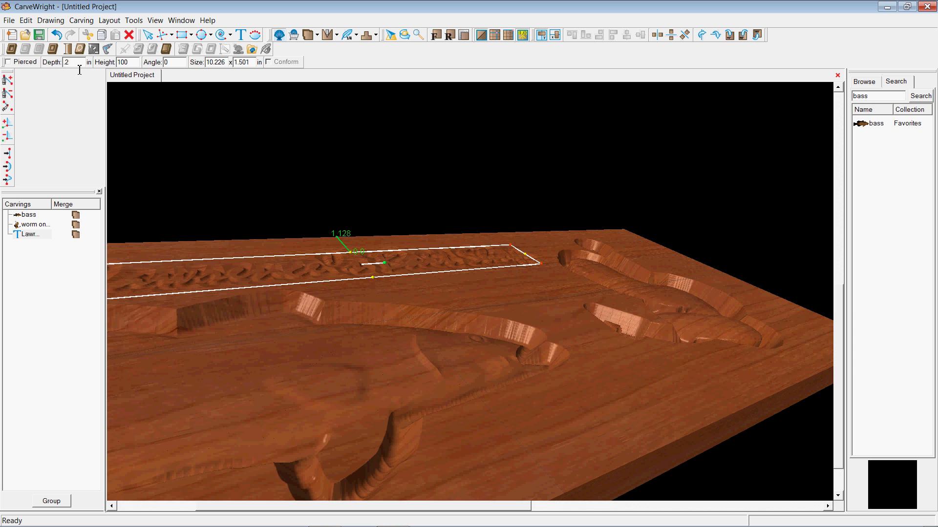
key("Return")
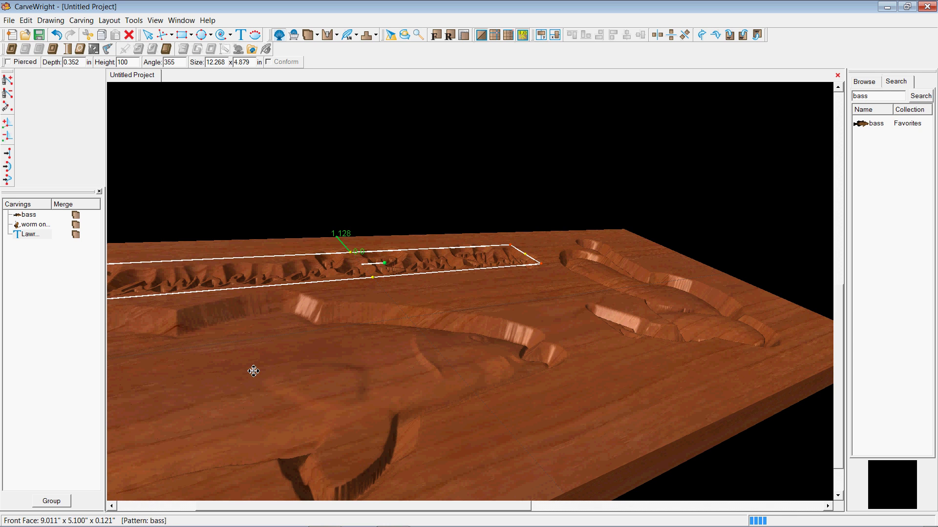
Set the carving depth of both the bass and the worm on hook patterns to 0.25 in.
left_click(253, 370)
double_click(81, 63)
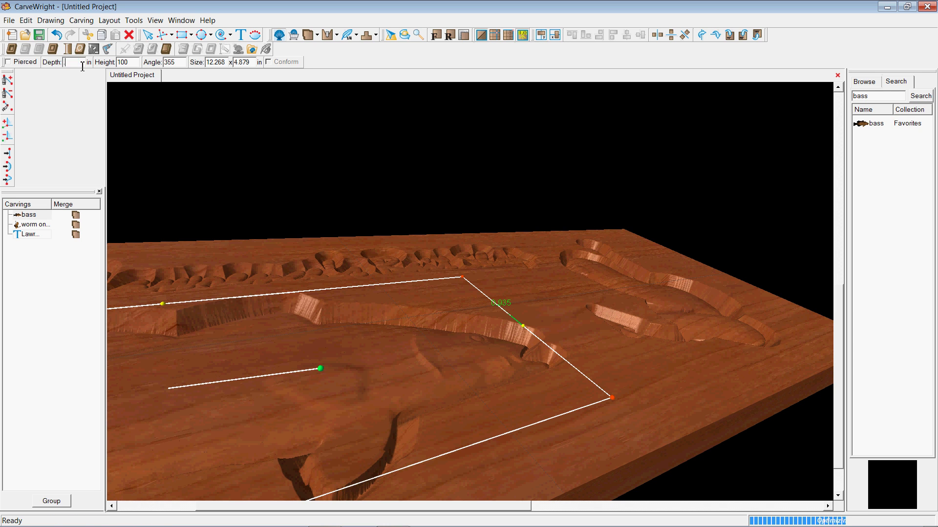
type("2")
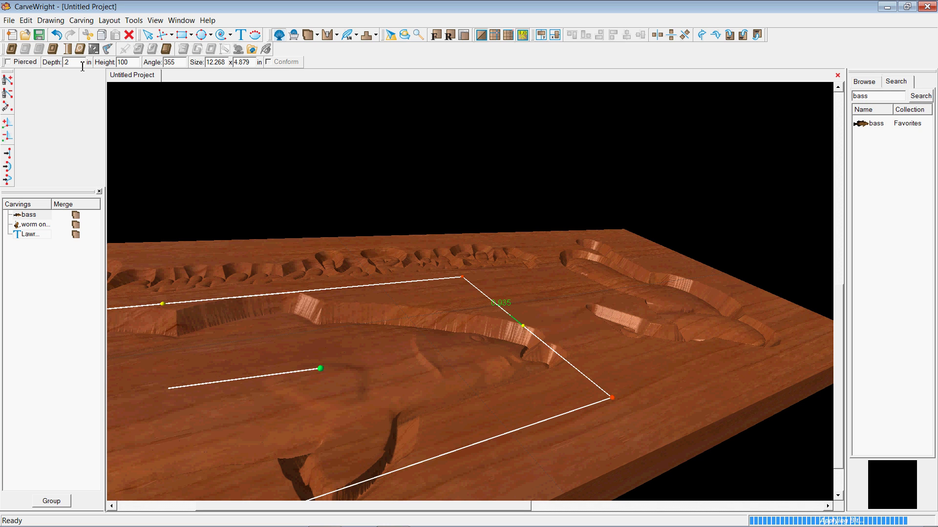
type("5")
key("Return")
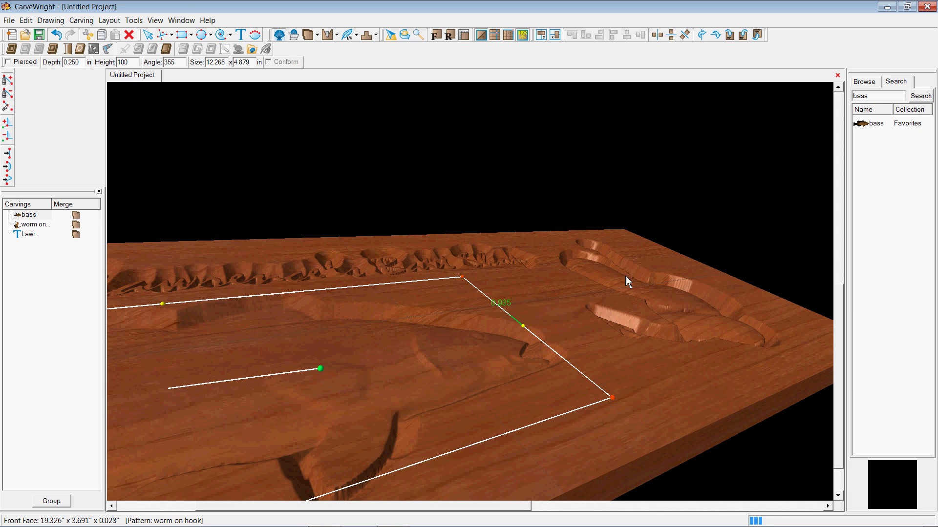
left_click(670, 304)
double_click(83, 64)
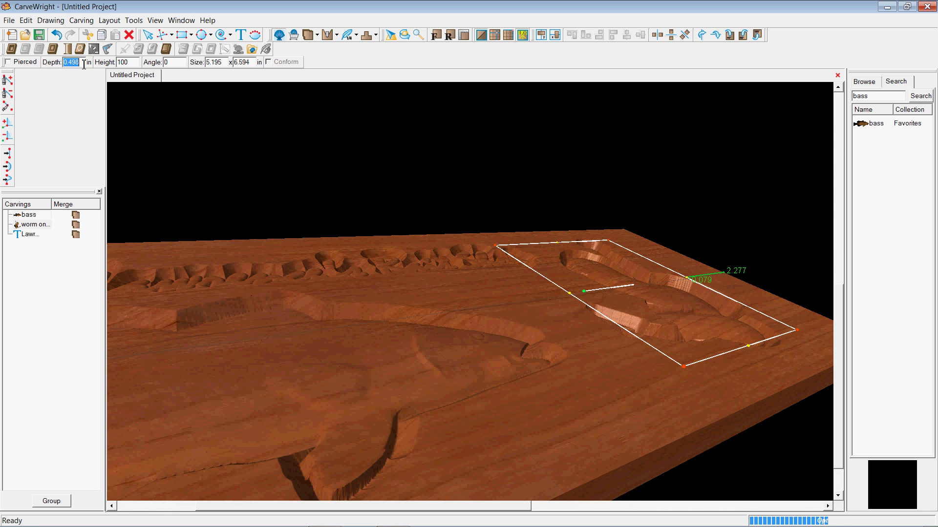
type("25")
key("Return")
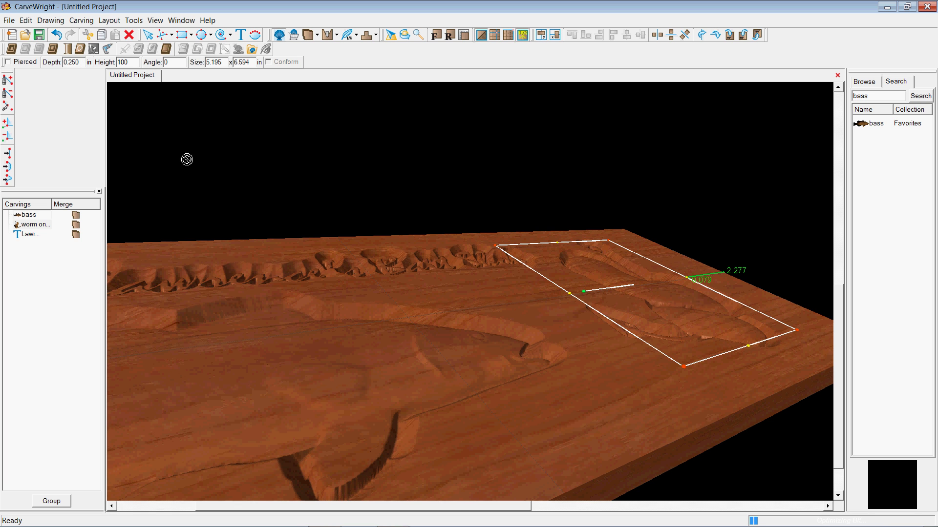
Draw a rectangle about 22.2 x 7.7 in just inside the board's edges and carve it as a 0.25 in deep region.
left_click_drag(417, 279, 368, 361)
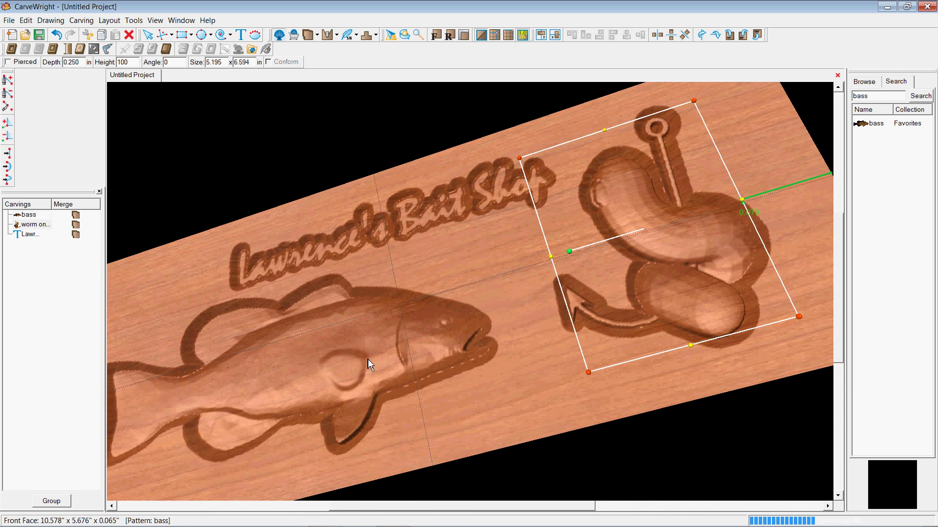
left_click(418, 35)
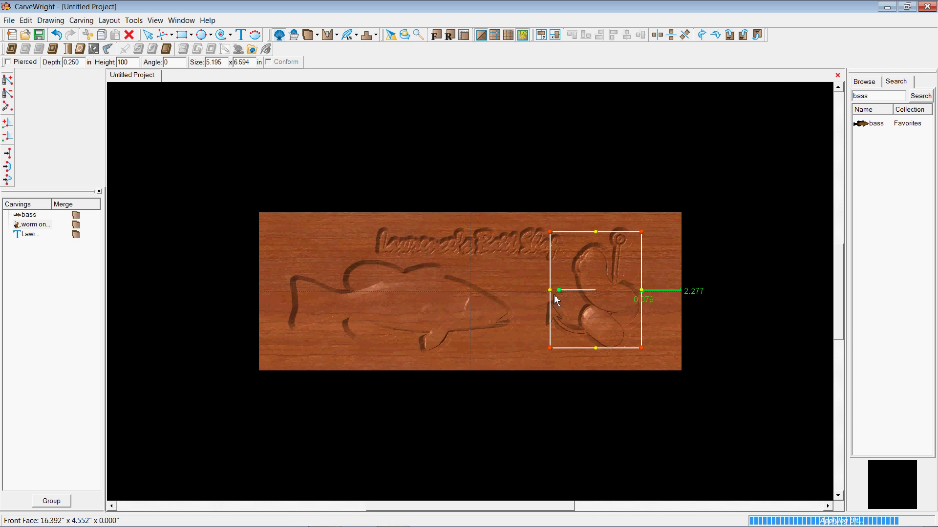
left_click_drag(570, 291, 523, 283)
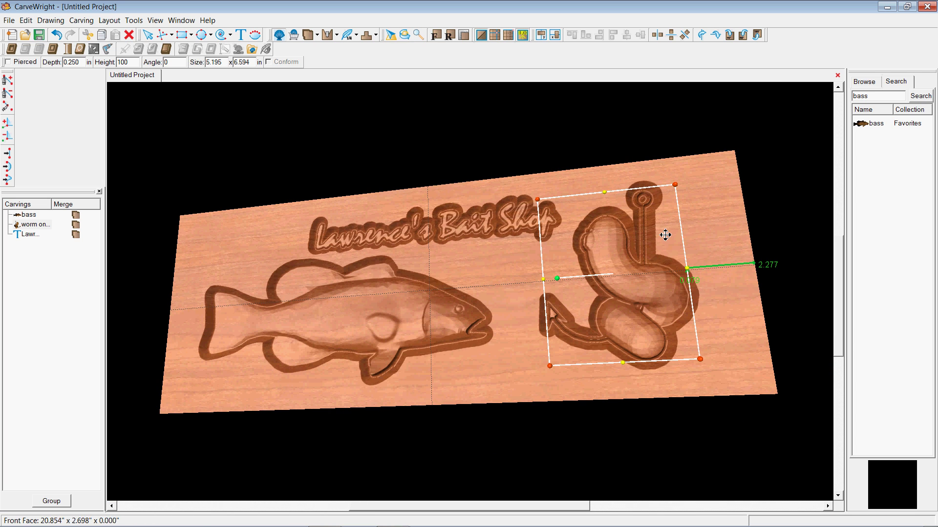
left_click(499, 285)
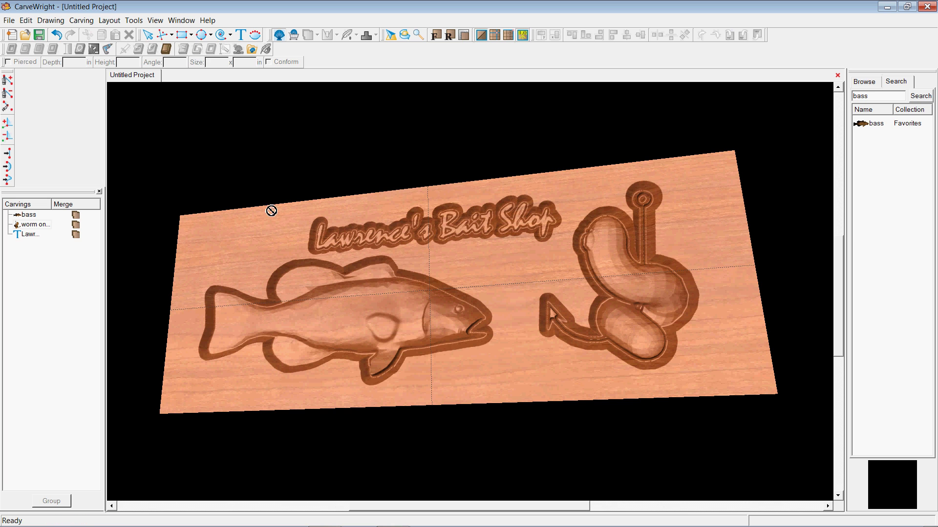
left_click(181, 36)
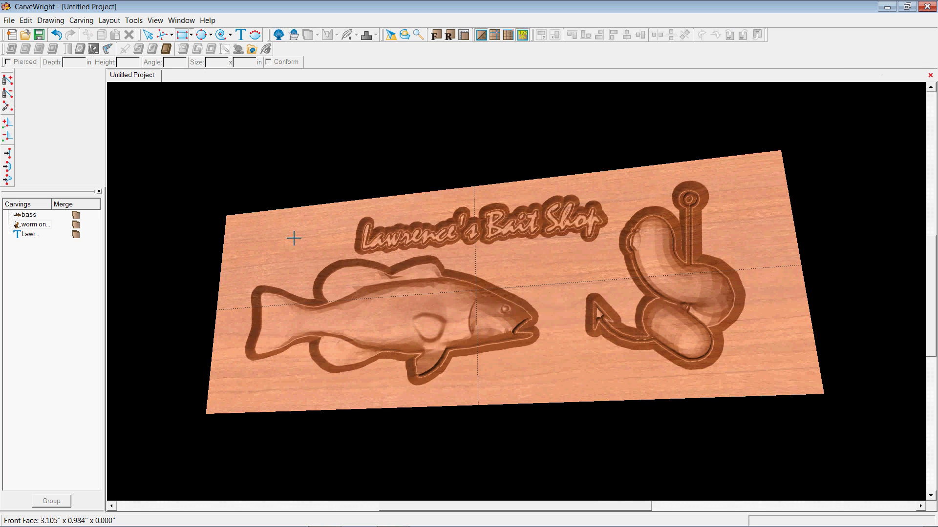
left_click_drag(239, 225, 797, 381)
left_click(12, 48)
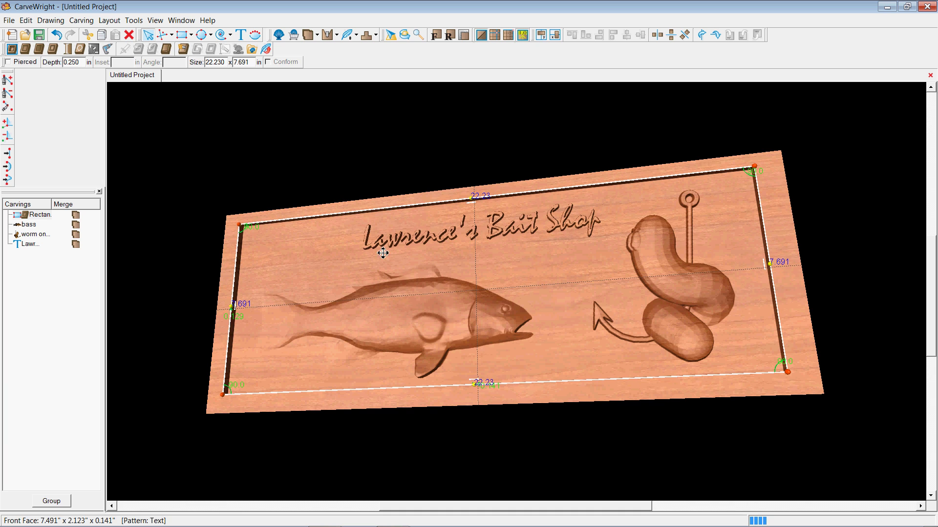
Set the bass pattern's depth to 0.22 in so it stands out from the recessed region.
left_click(440, 322)
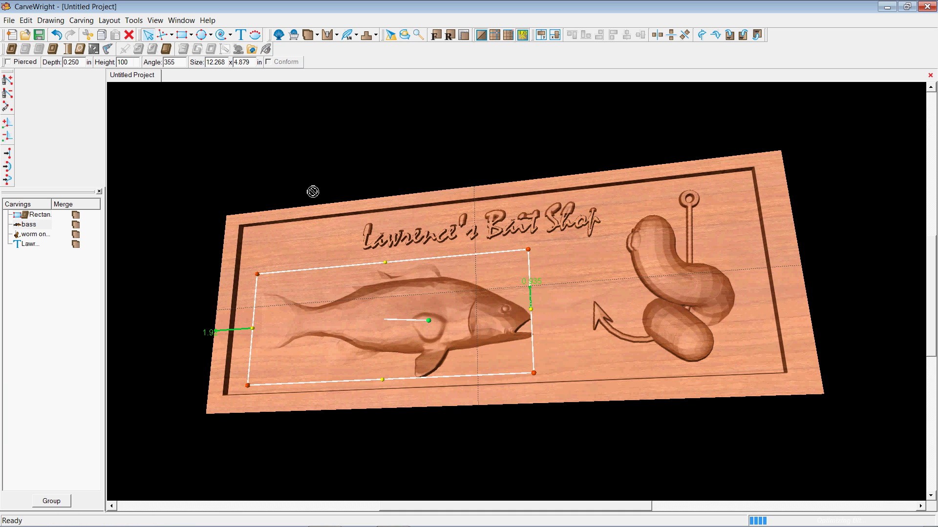
left_click(83, 67)
type(".22")
key("Return")
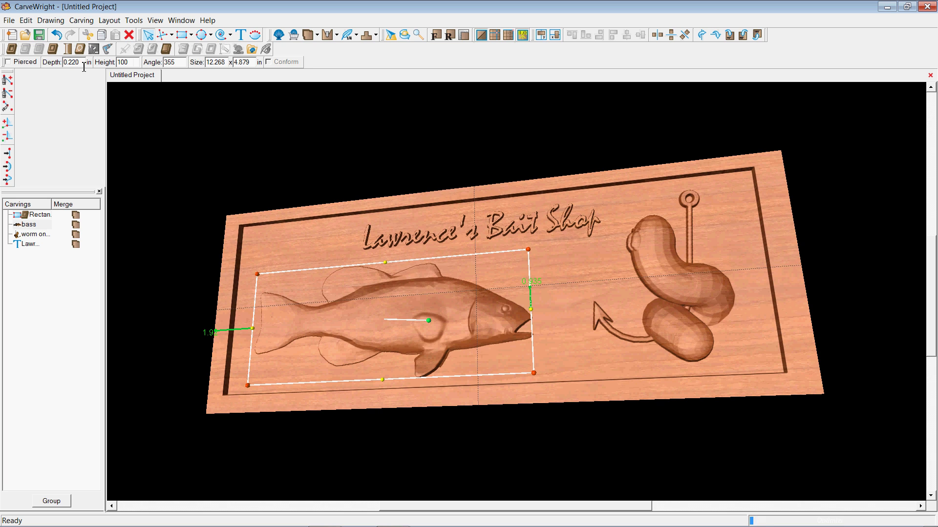
Set the bass pattern's height to 999.
double_click(185, 68)
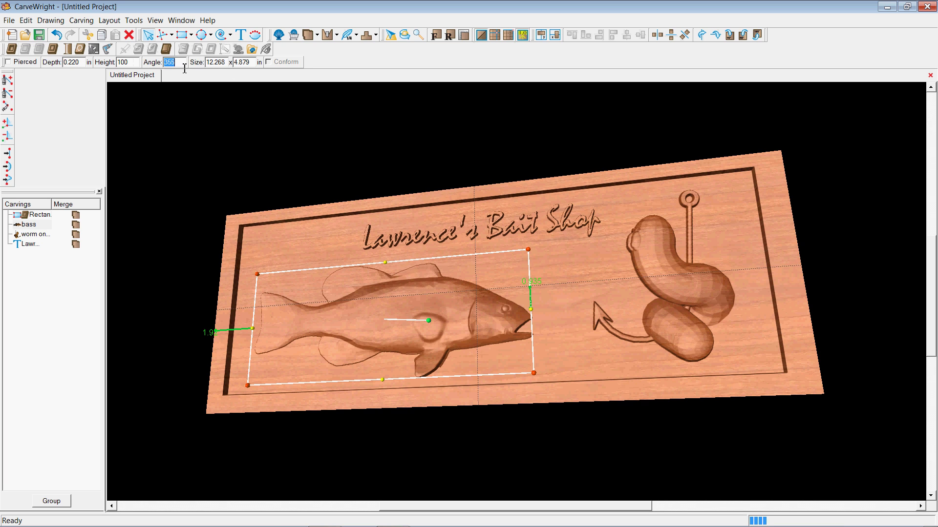
left_click(128, 66)
type("999")
key("Return")
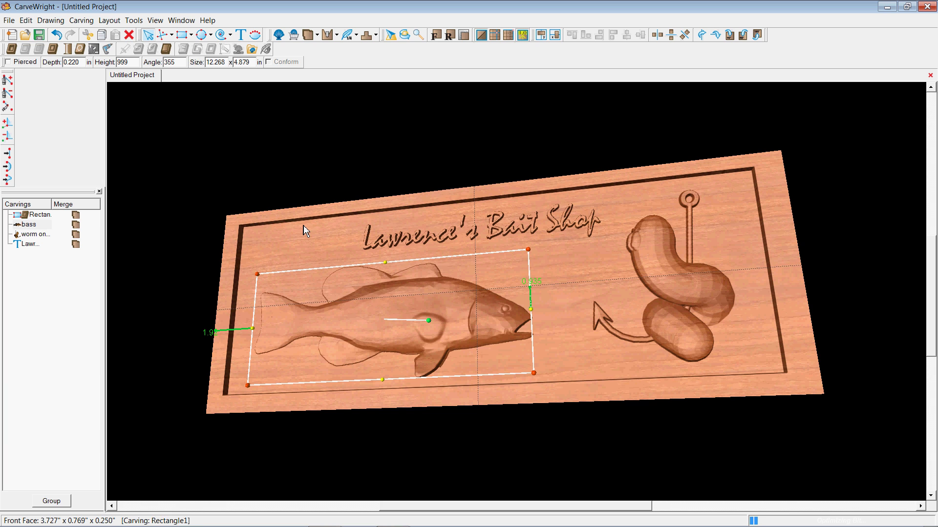
Apply a bit optimization option to the sign text, bass and worm patterns together, then inspect the carving from another angle.
right_click(683, 281)
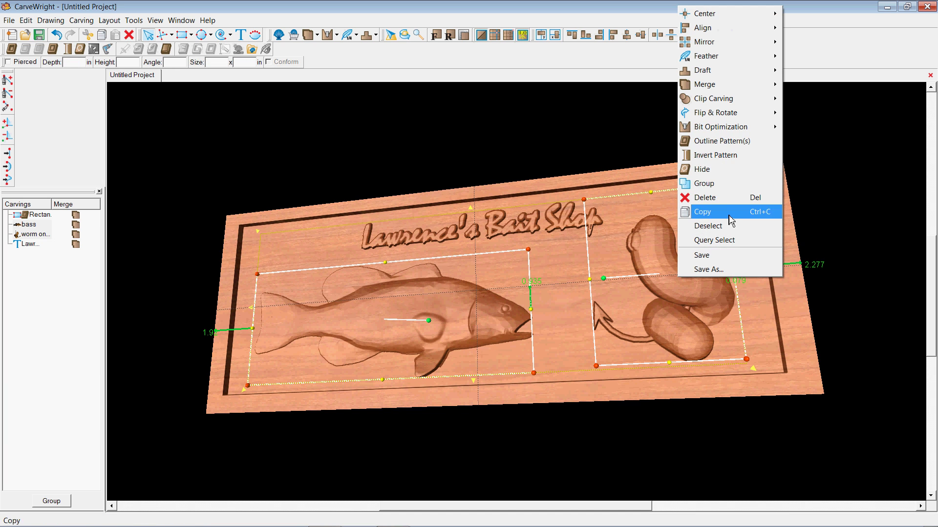
mouse_move(726, 134)
left_click(756, 185)
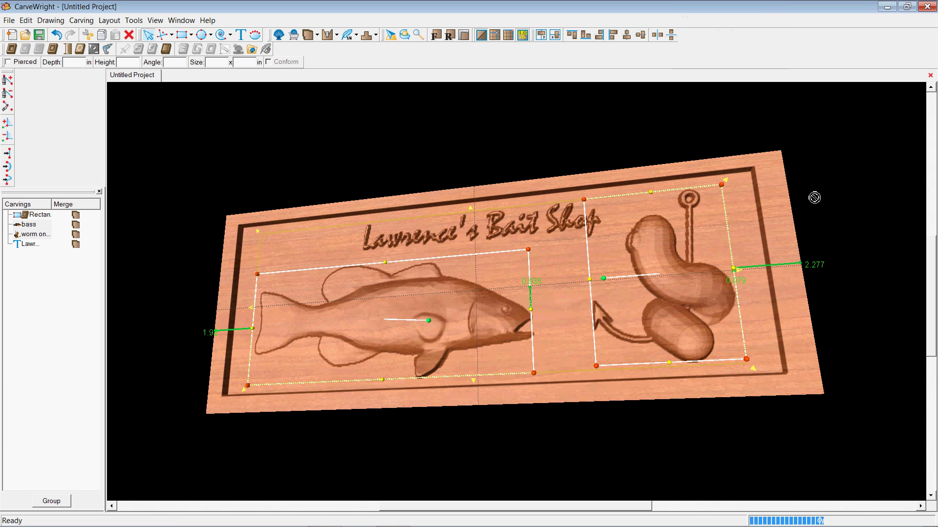
left_click(592, 242)
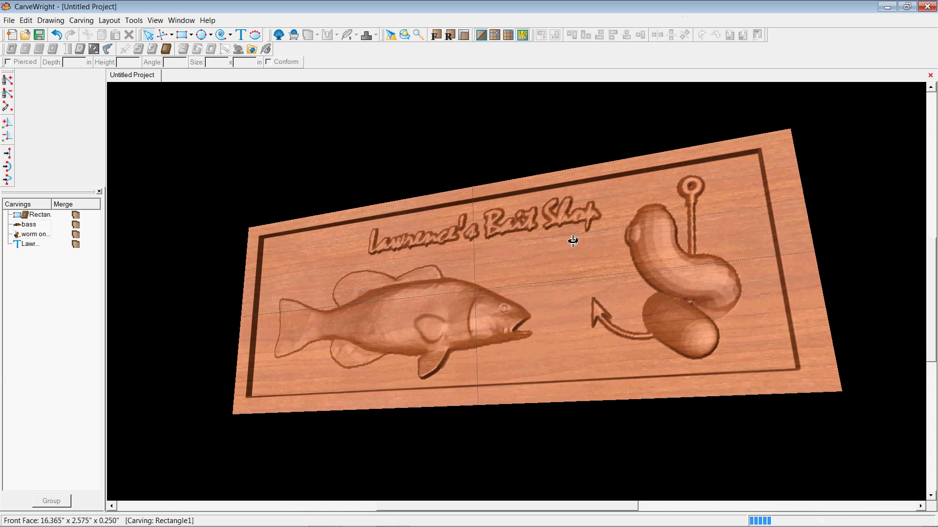
left_click_drag(572, 240, 569, 235)
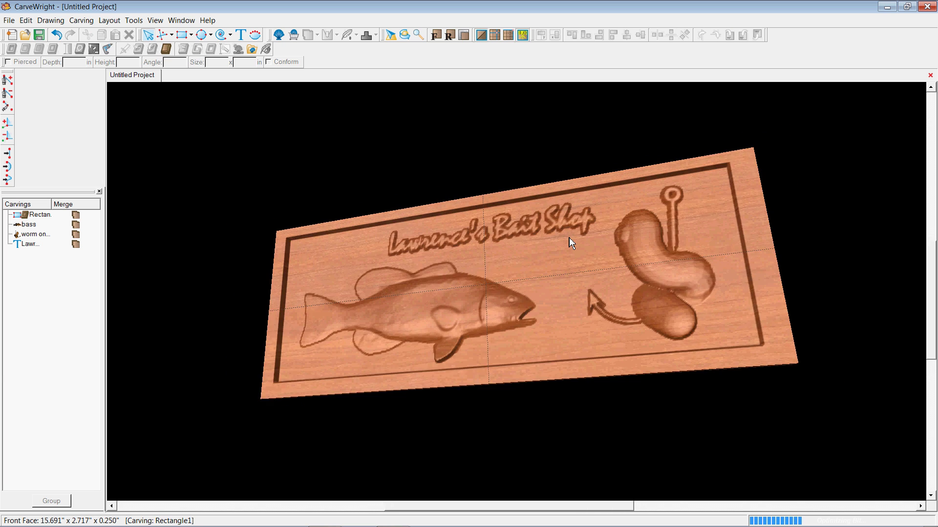
scroll(570, 238, "up", 2)
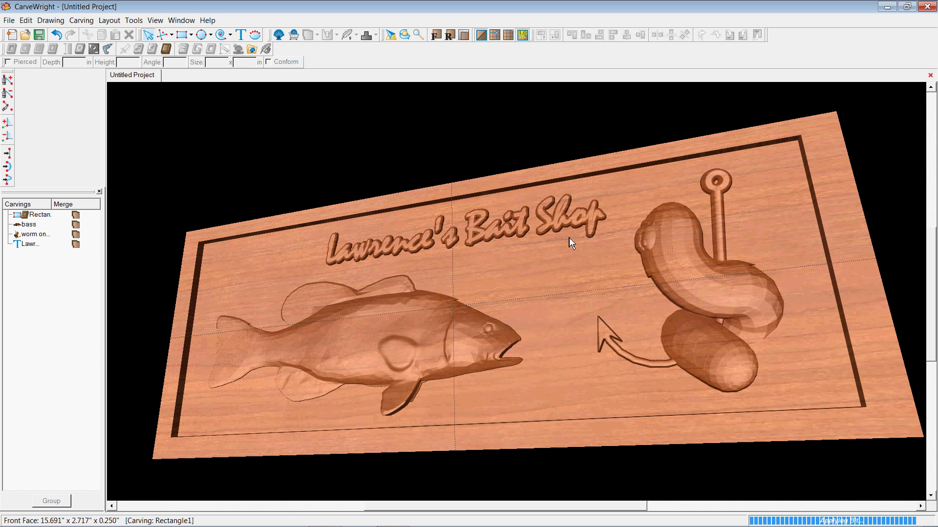
Change the sign's wording to "Clipper's Bait Shop", keeping the Mistral font and raster rout mode.
left_click(523, 232)
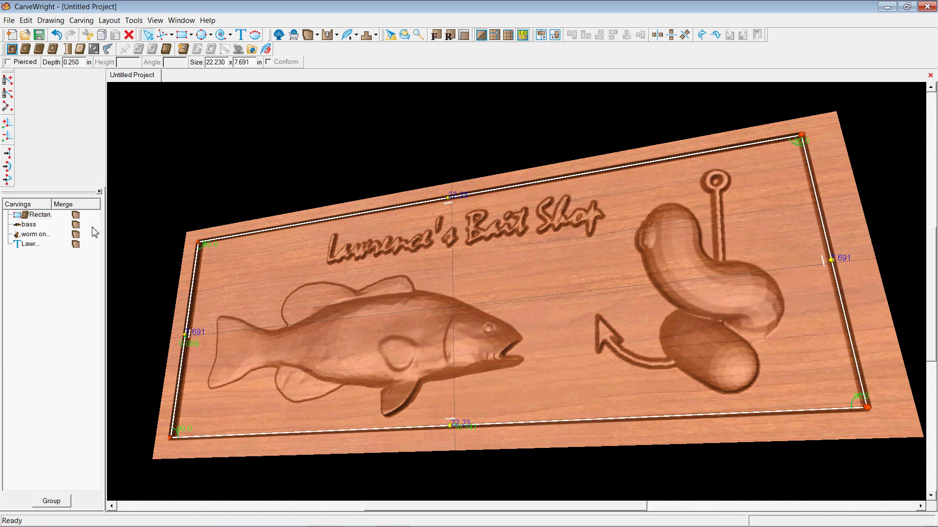
left_click(41, 243)
right_click(41, 244)
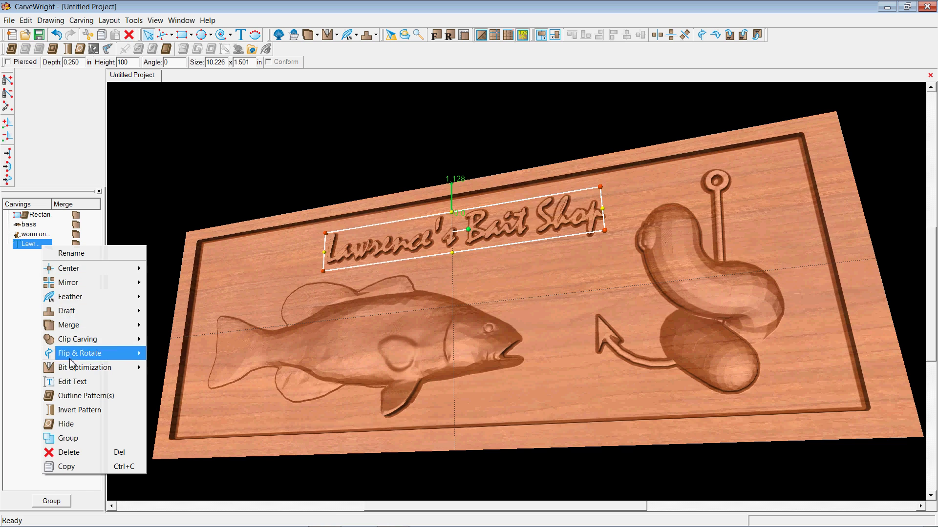
left_click(73, 382)
left_click(444, 317)
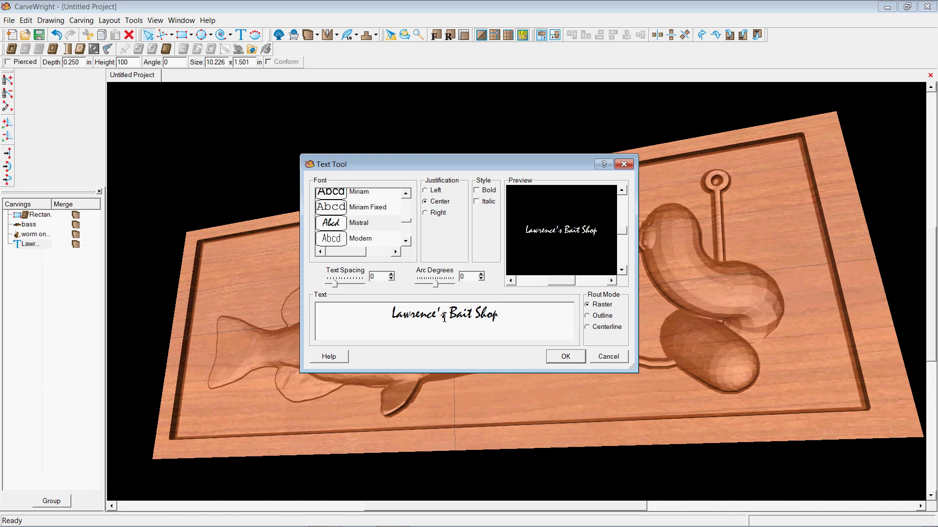
left_click_drag(448, 317, 393, 321)
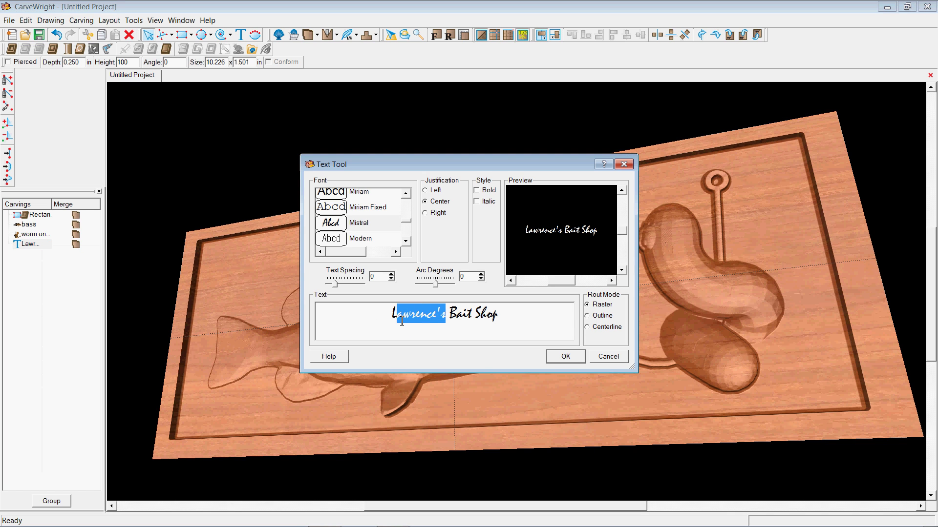
key("BackSpace")
type("Clipper's")
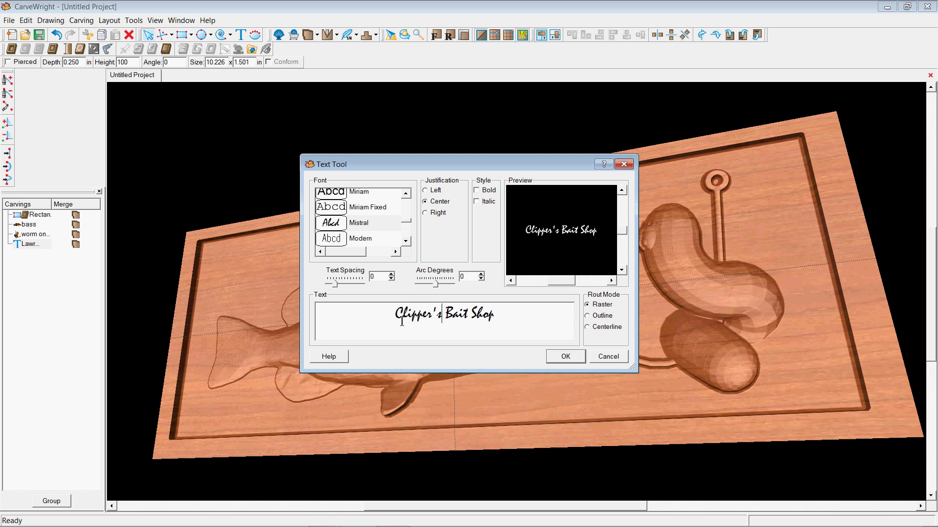
left_click(579, 356)
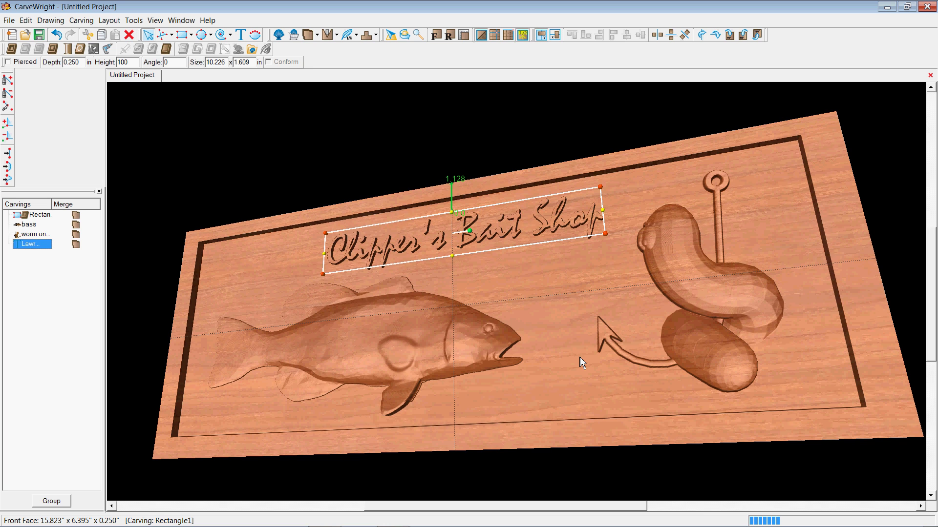
Change the font of the "Clipper's Bait Shop" text to Lucida Sans and deselect the carvings.
right_click(36, 244)
left_click(63, 379)
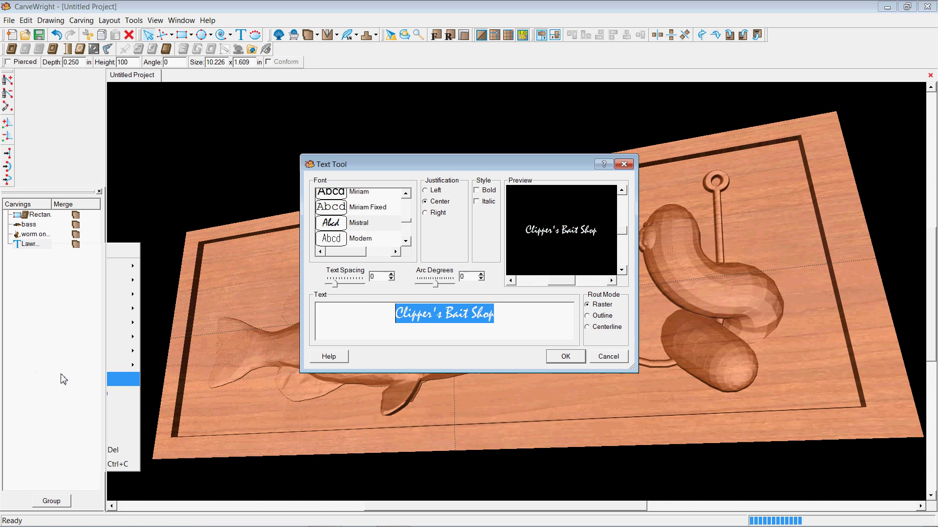
scroll(351, 215, "up", 3)
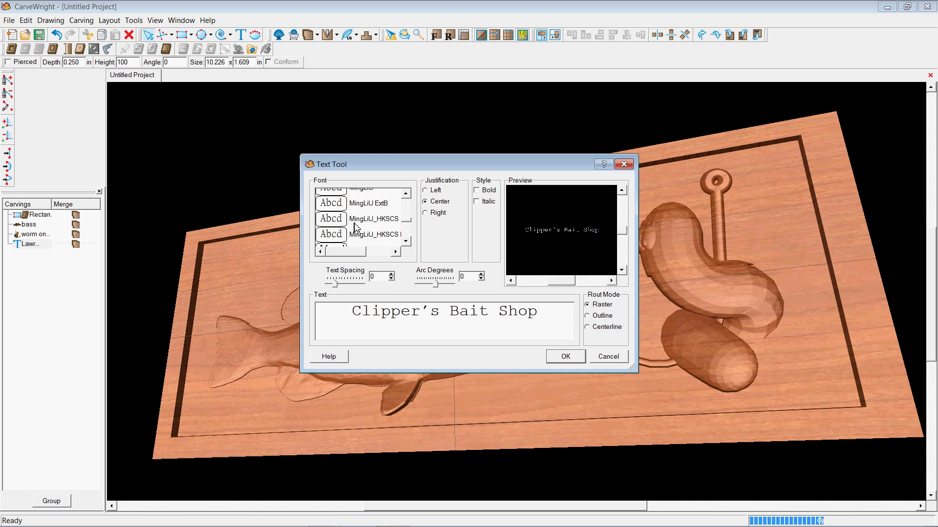
scroll(352, 226, "up", 5)
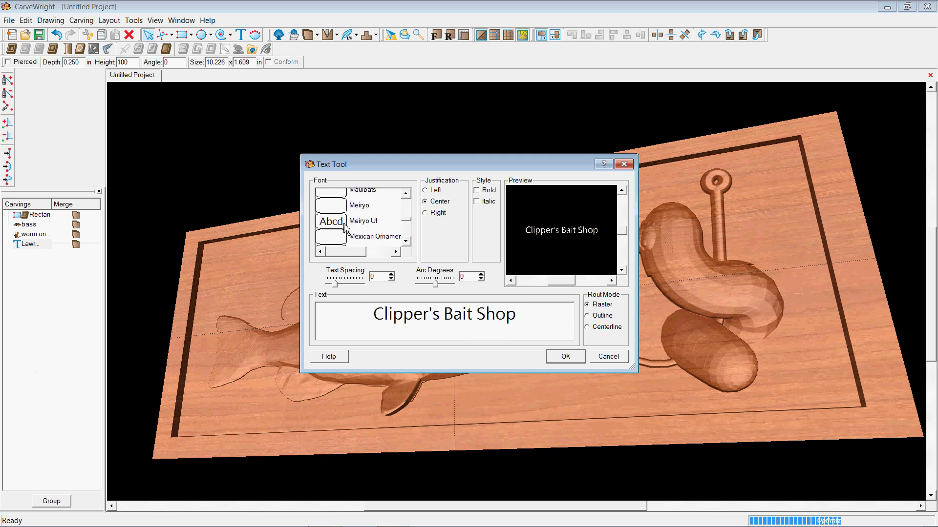
scroll(344, 226, "up", 4)
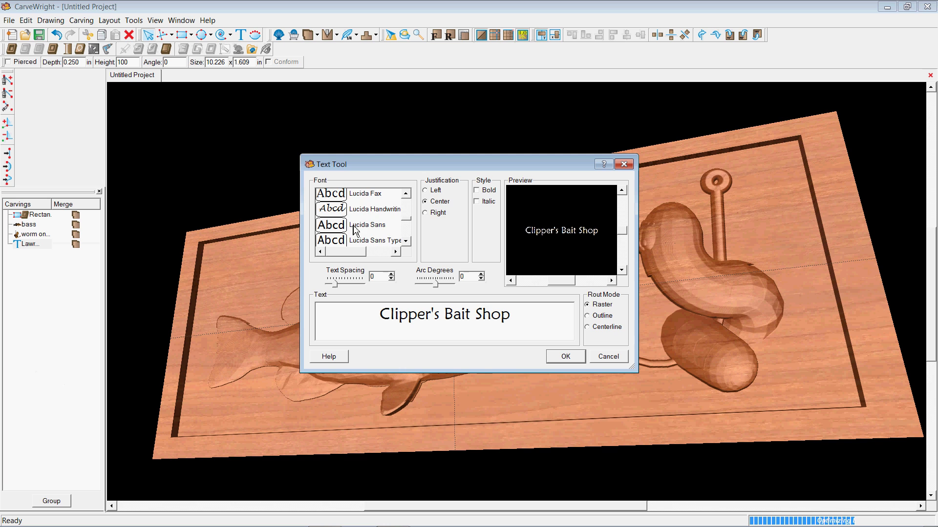
left_click(350, 210)
left_click(346, 226)
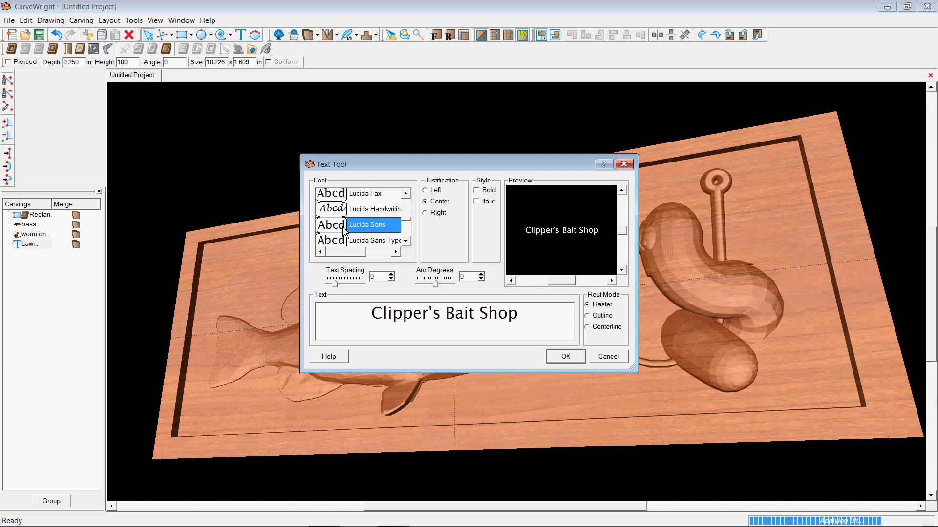
left_click(579, 360)
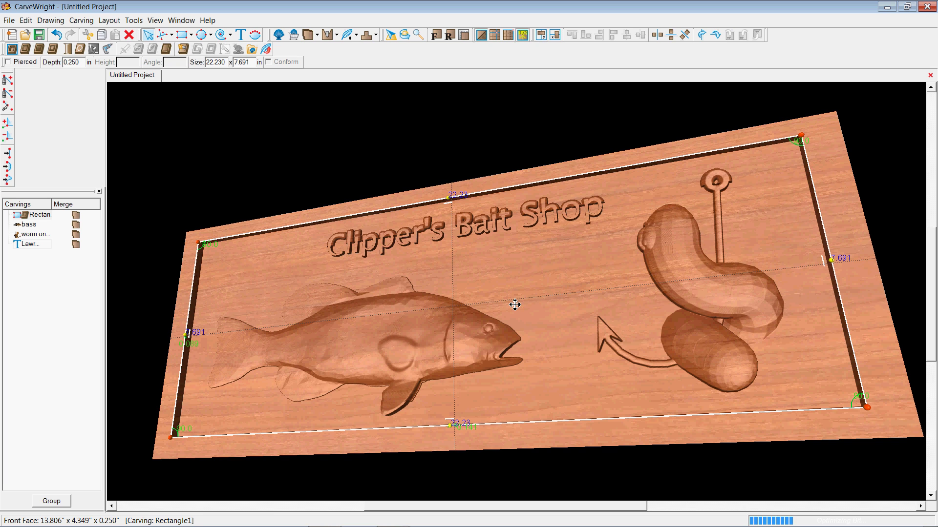
left_click(488, 148)
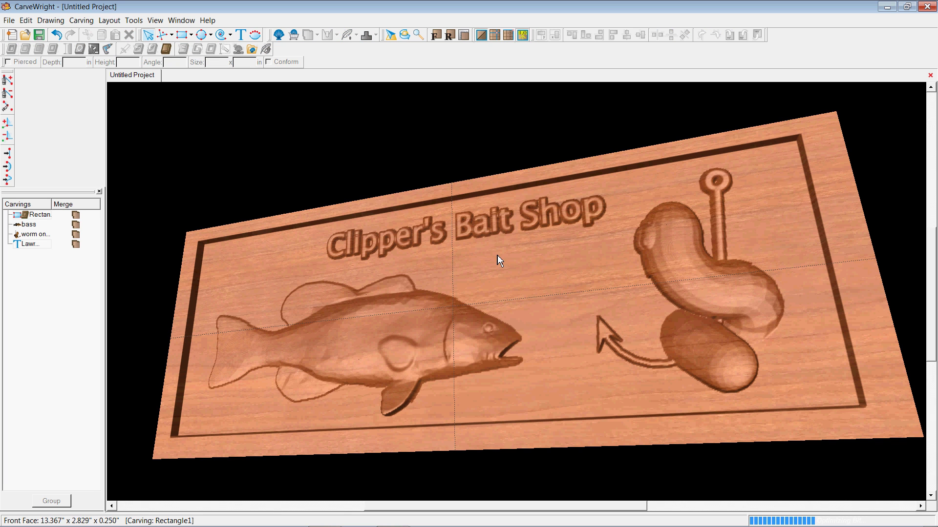